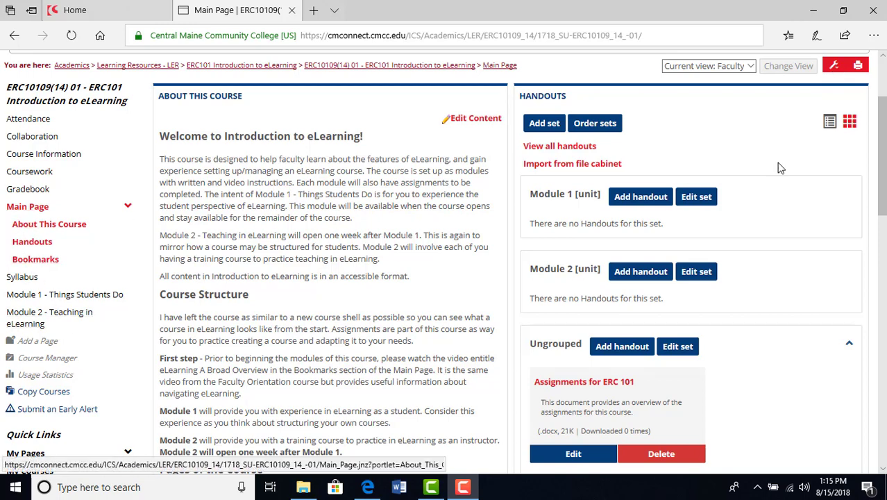
Step: Open the Main Page's options screen to view its features and layout, and return to the main page
left_click(836, 66)
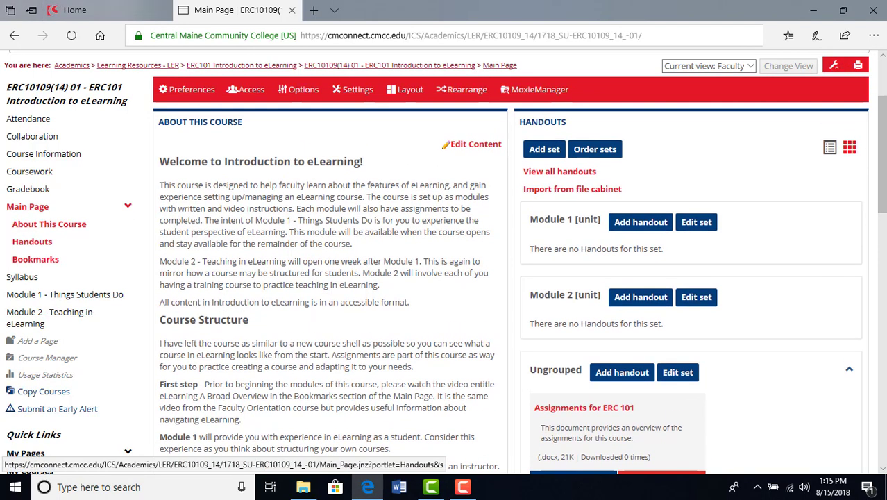
left_click(303, 90)
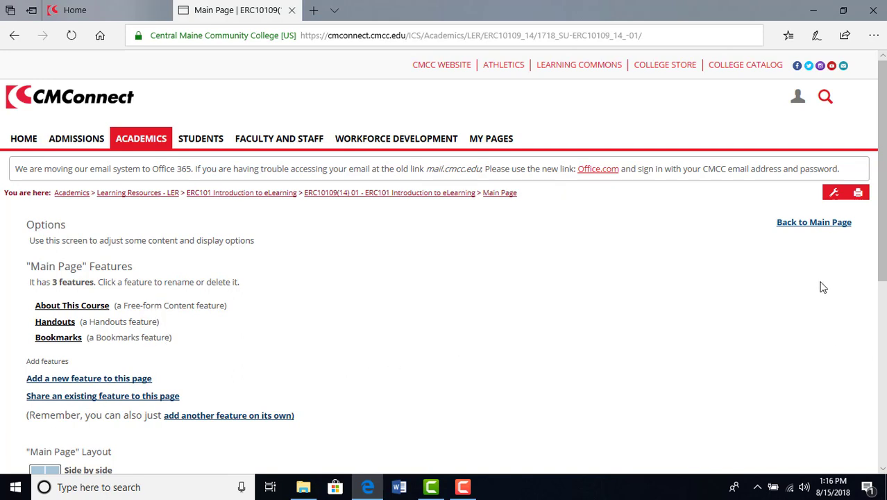
left_click(812, 223)
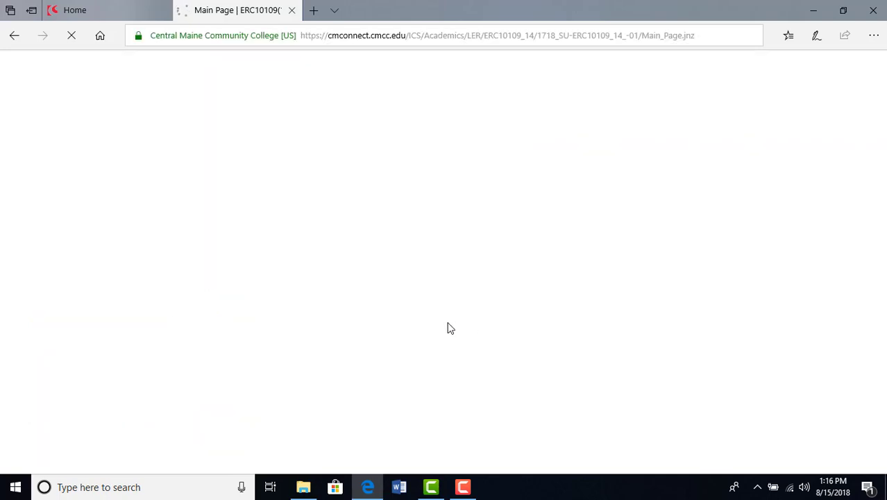
Step: Start a new handout in the Ungrouped set of the course's Handouts feature and name it Practice
scroll(349, 326, "down", 2)
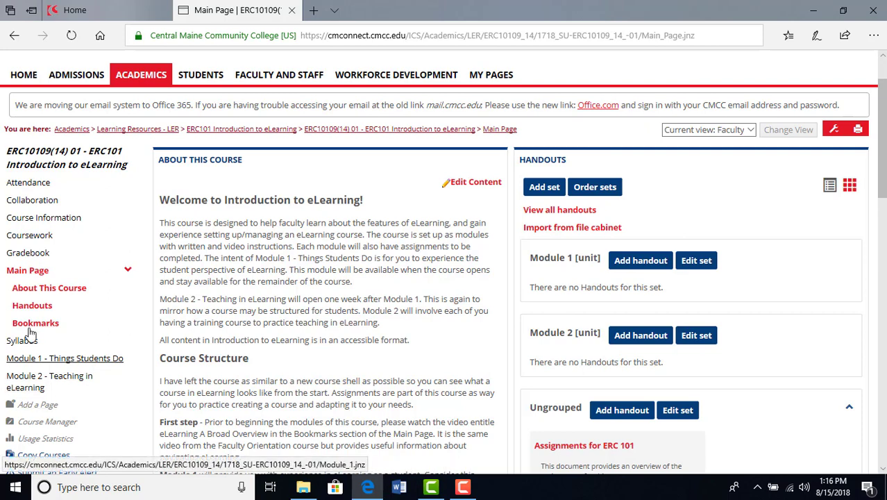
left_click(32, 306)
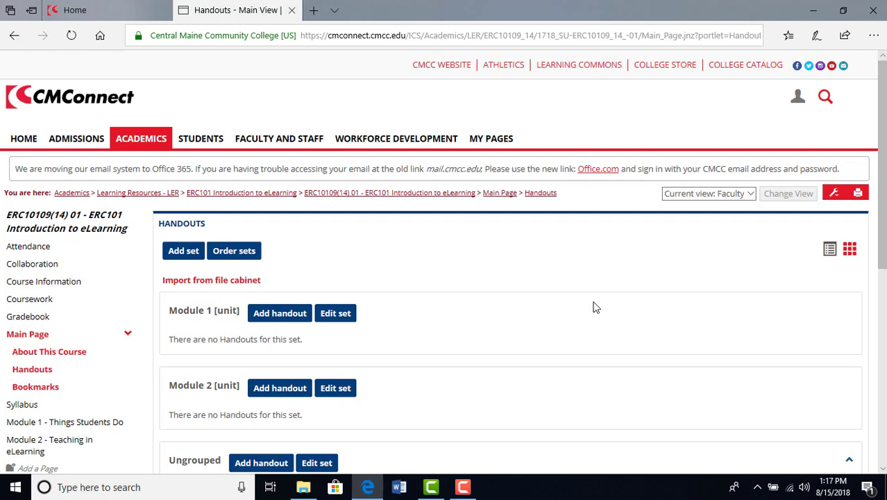
scroll(592, 305, "down", 3)
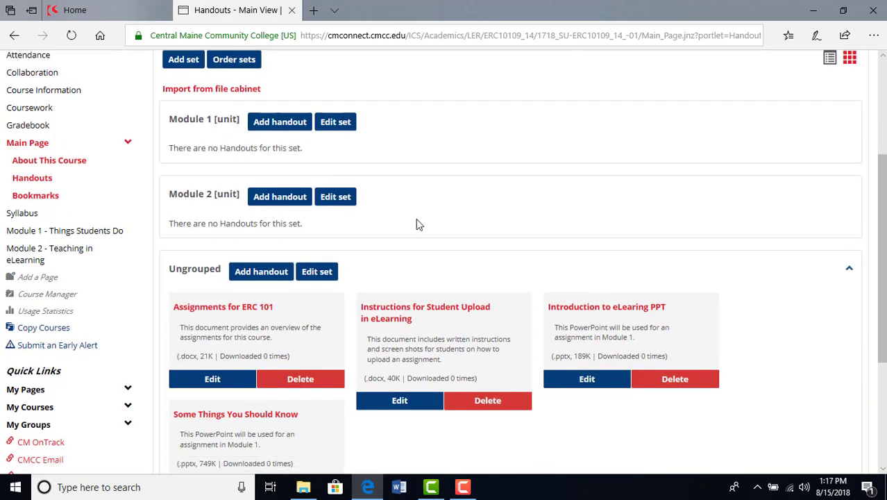
scroll(416, 224, "down", 3)
scroll(445, 266, "up", 4)
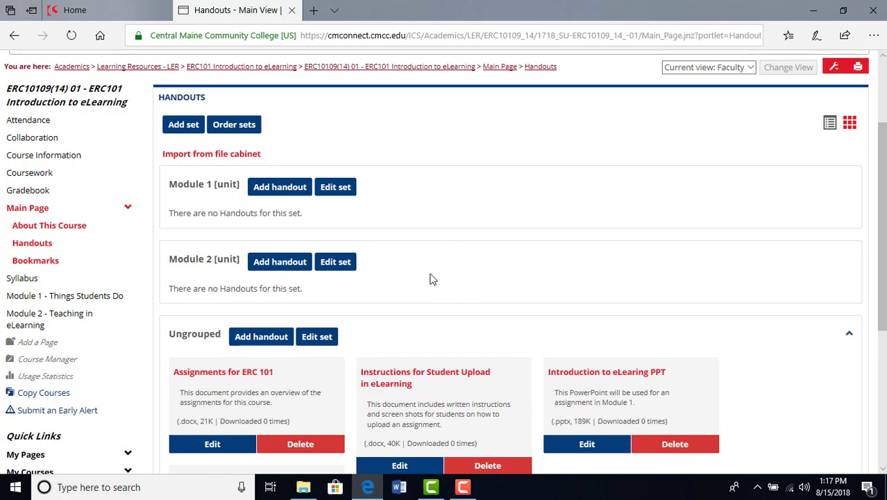
left_click(268, 342)
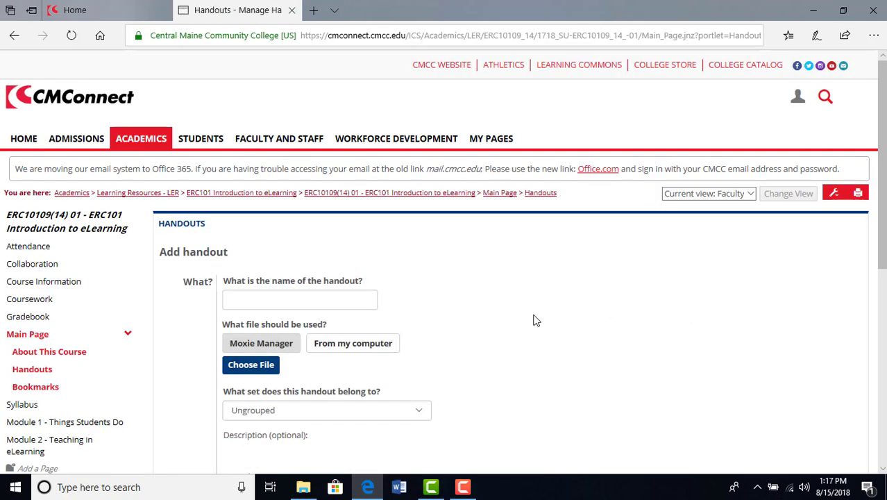
left_click(252, 300)
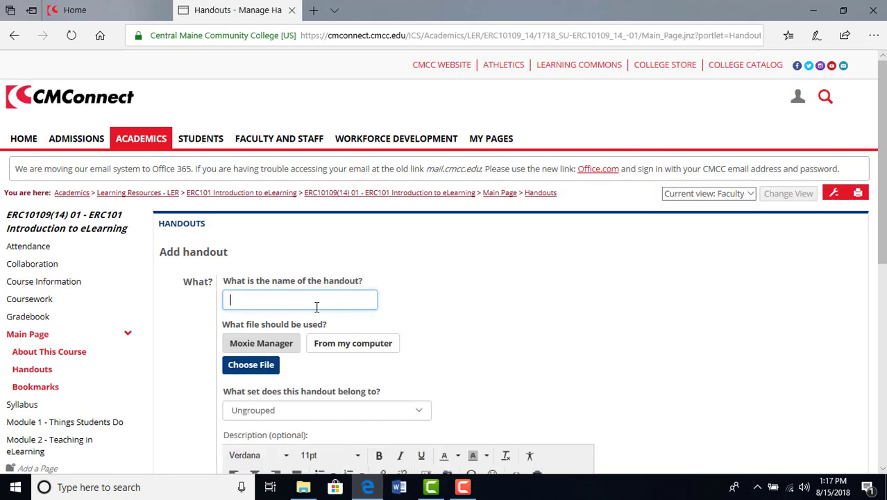
type("Practice")
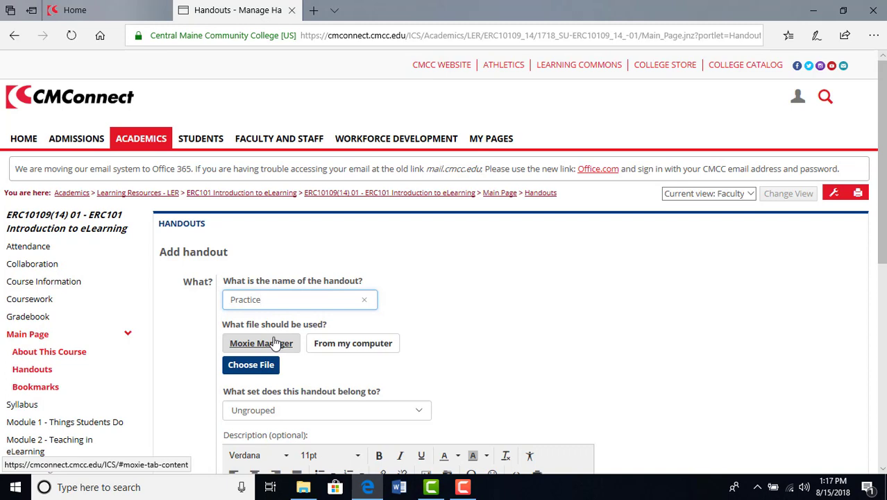
Step: Attach the Word document "Assigning No show accessible" from the computer's Desktop as the handout file
left_click(357, 350)
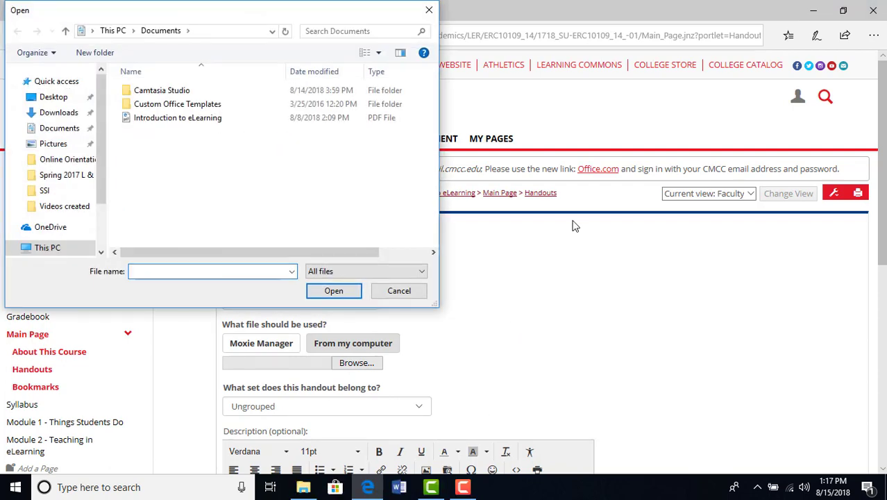
left_click(54, 96)
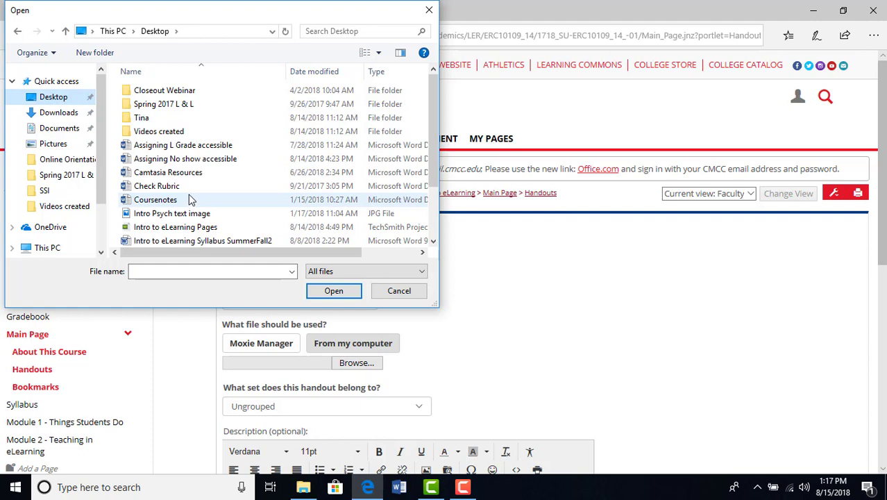
left_click(209, 160)
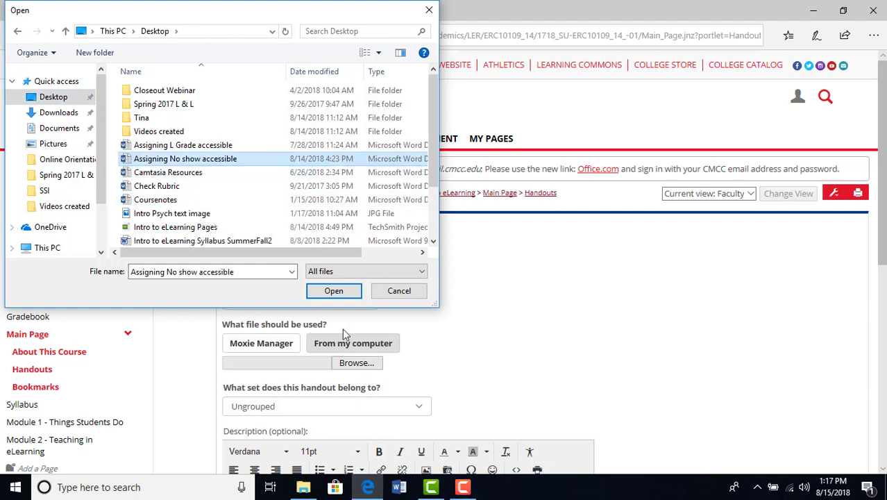
left_click(334, 290)
Step: Enter "How to download instructions" as the handout's description
scroll(491, 353, "down", 2)
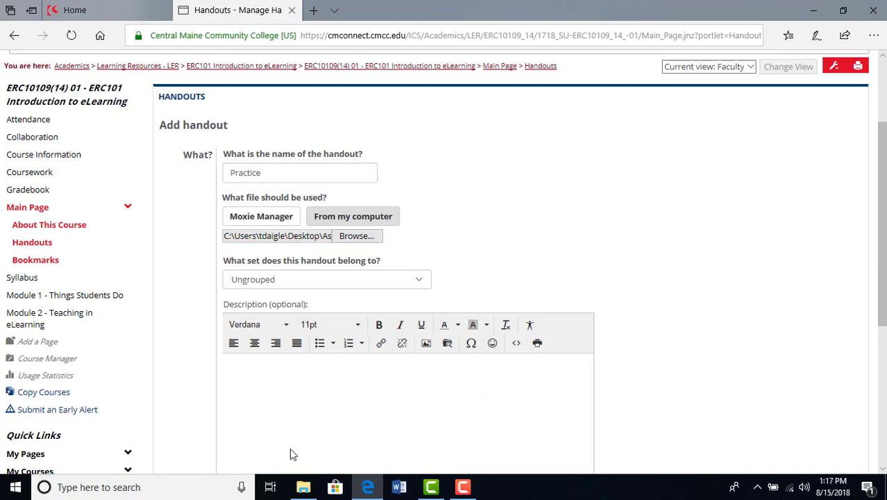
left_click(302, 374)
type("HOw todown")
key("BackSpace")
key("BackSpace")
key("BackSpace")
key("BackSpace")
type("download instructions")
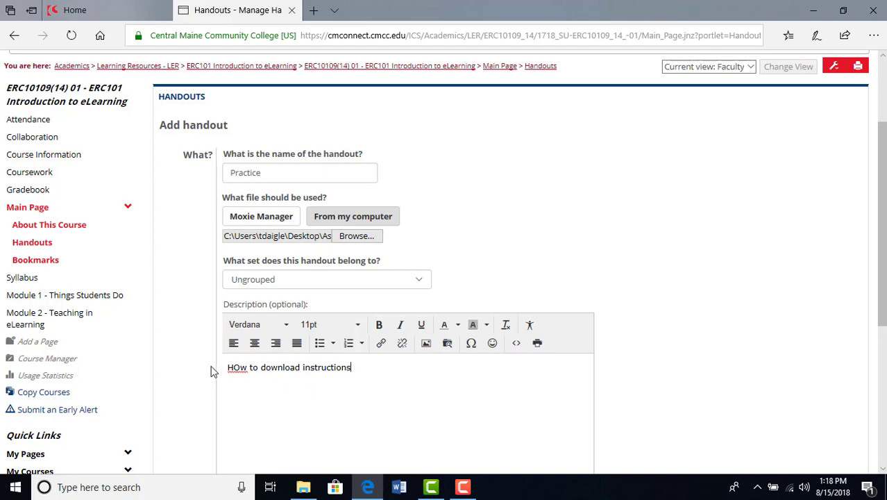
left_click(239, 368)
key("BackSpace")
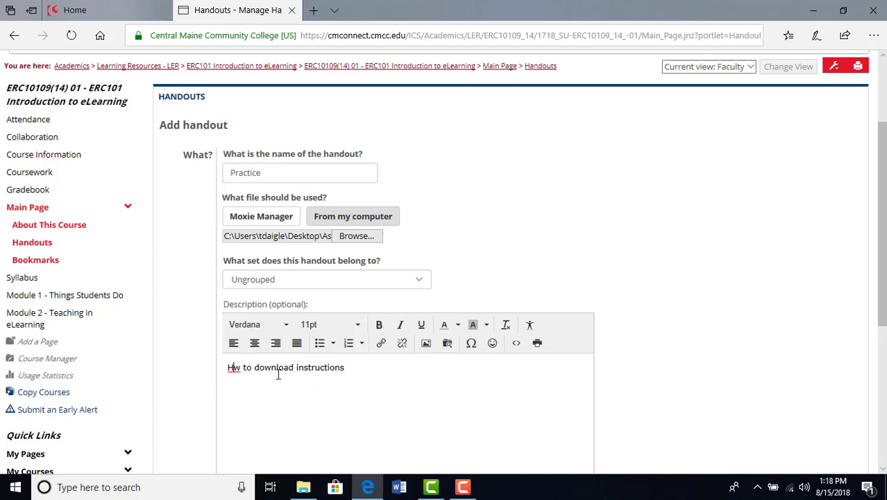
type("o")
Step: Save the Practice handout with immediate display and no end date, and check its entry in the Ungrouped set
scroll(350, 283, "down", 4)
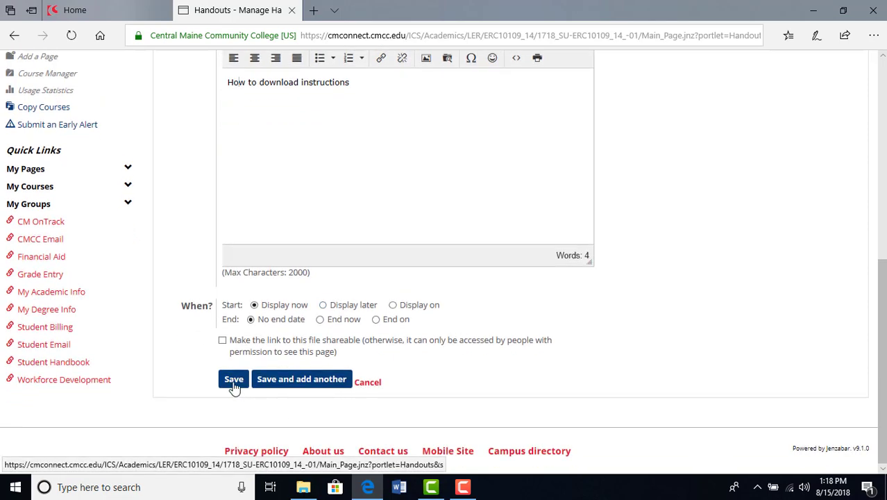
left_click(234, 380)
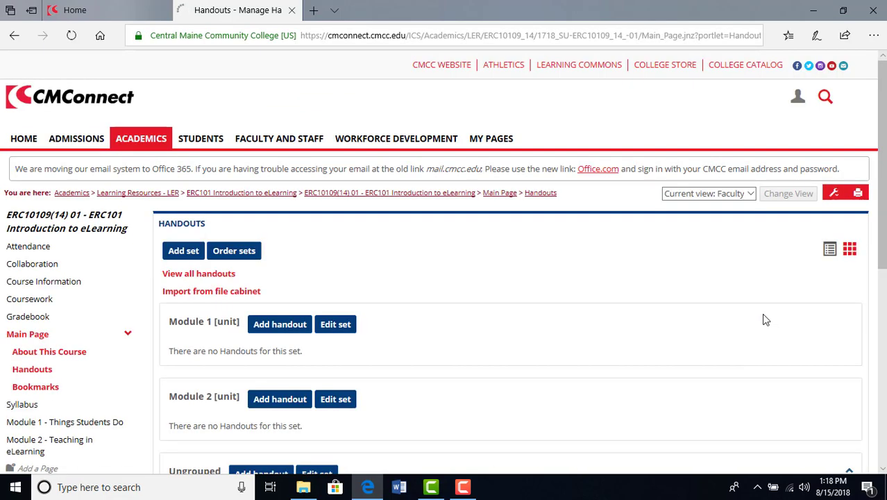
scroll(430, 347, "down", 3)
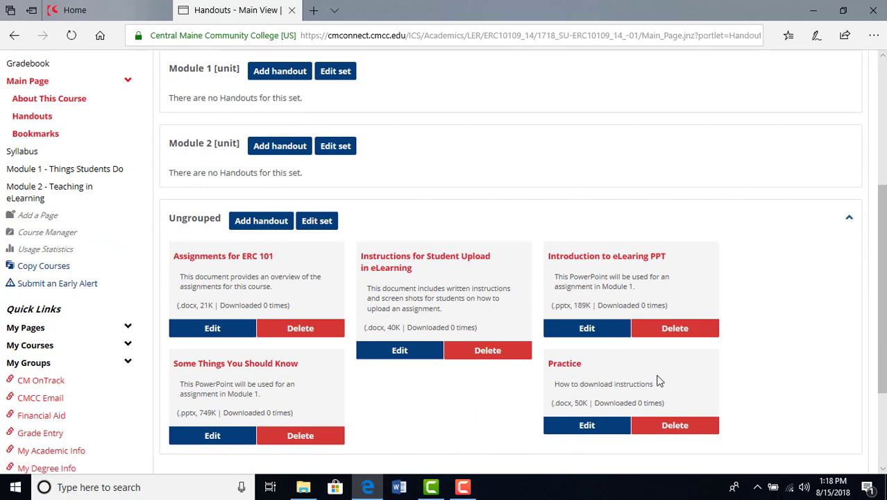
scroll(624, 371, "down", 1)
scroll(854, 363, "up", 4)
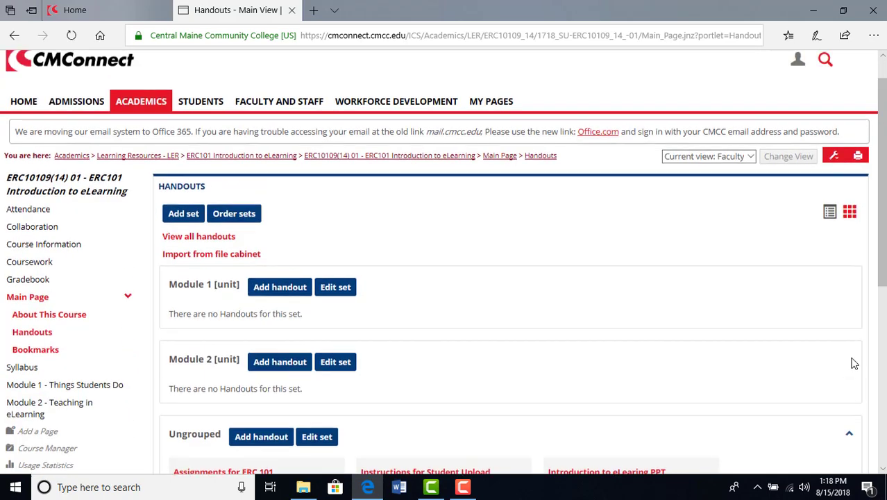
Step: Change the course page from the Faculty view to the Students view
left_click(748, 197)
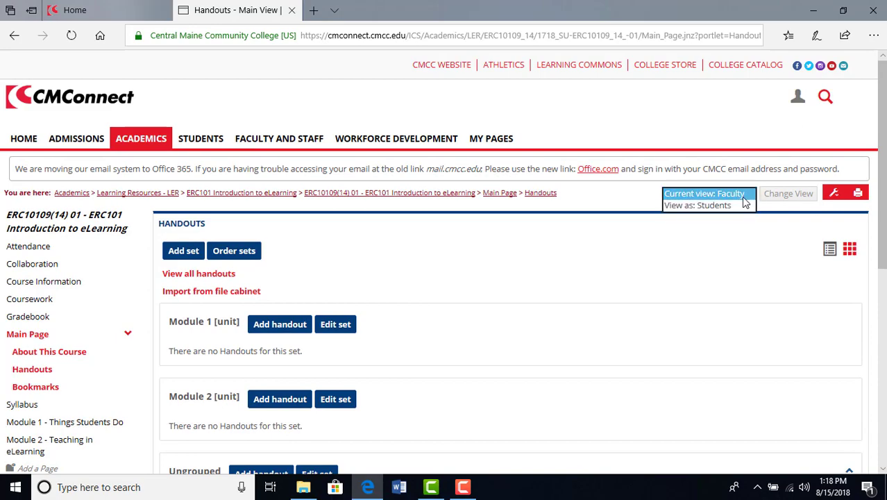
left_click(739, 205)
left_click(788, 193)
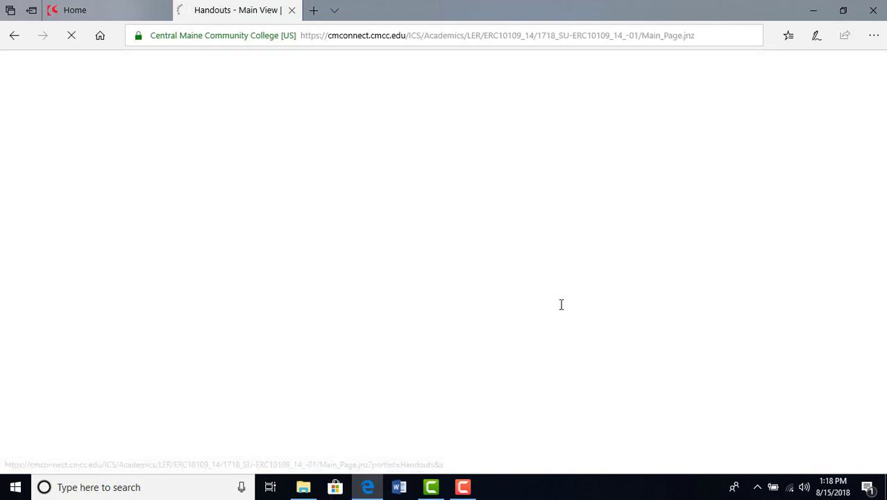
Step: Download the Practice handout and open it in Word, enable editing, and close the document
scroll(437, 298, "down", 5)
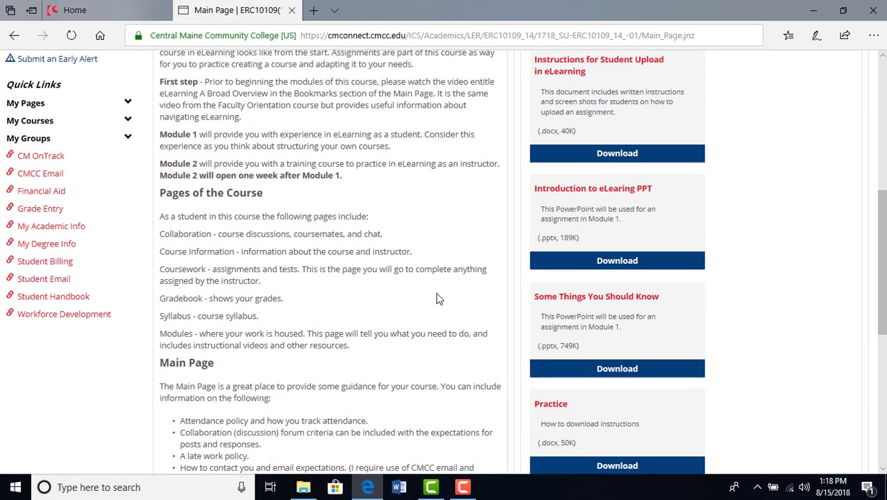
scroll(437, 299, "down", 2)
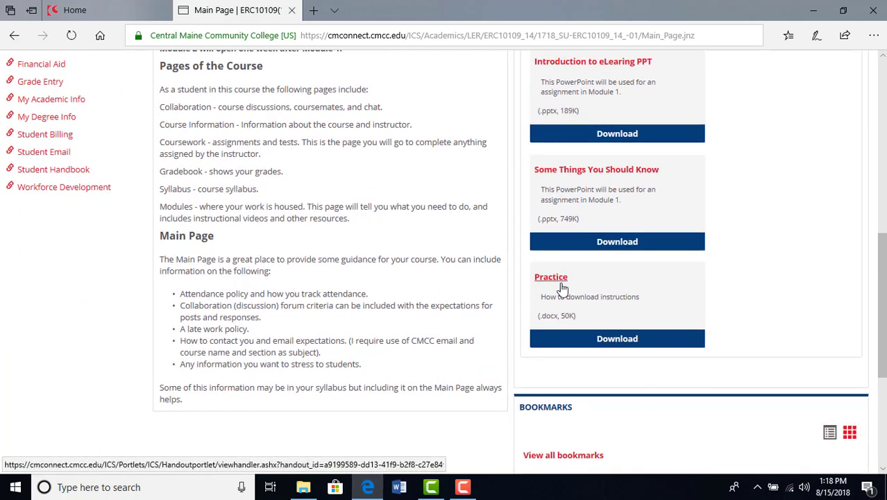
left_click(612, 340)
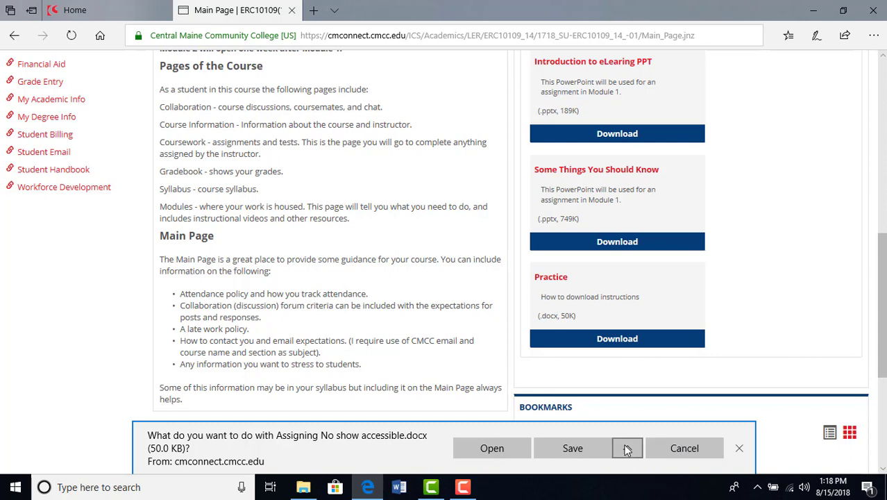
left_click(503, 449)
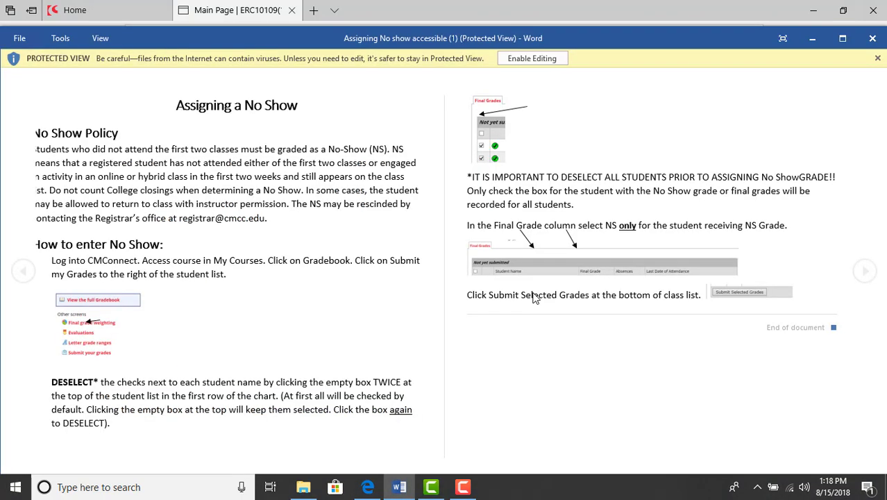
left_click(535, 59)
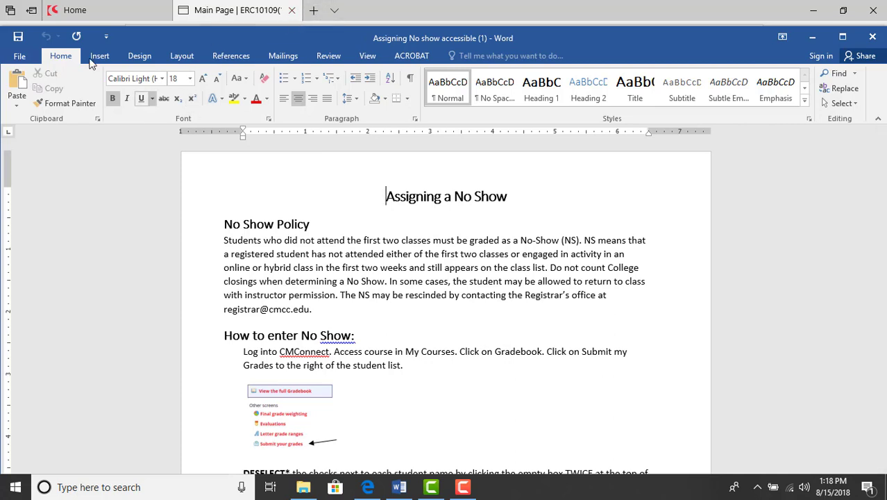
left_click(872, 38)
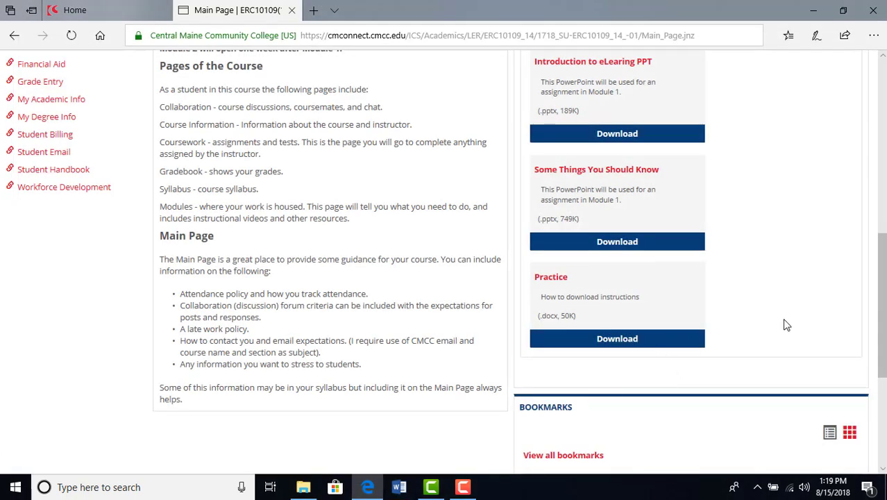
left_click(640, 349)
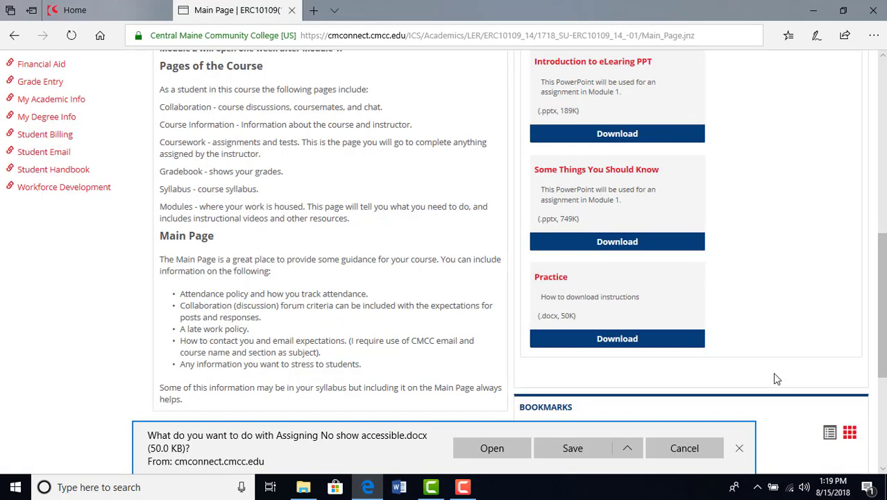
left_click(628, 448)
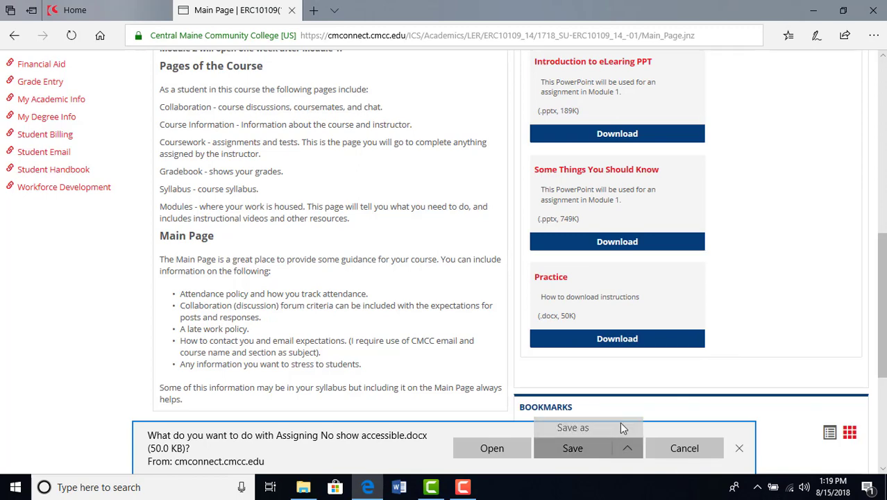
left_click(611, 426)
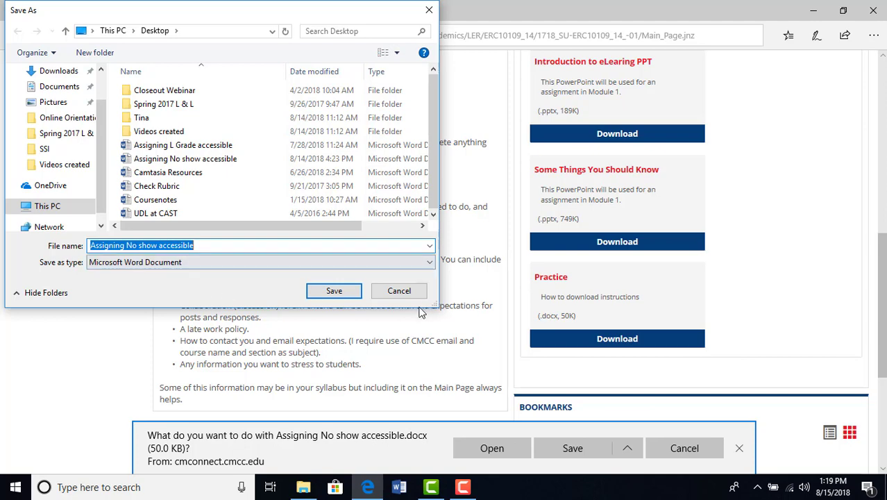
left_click(398, 291)
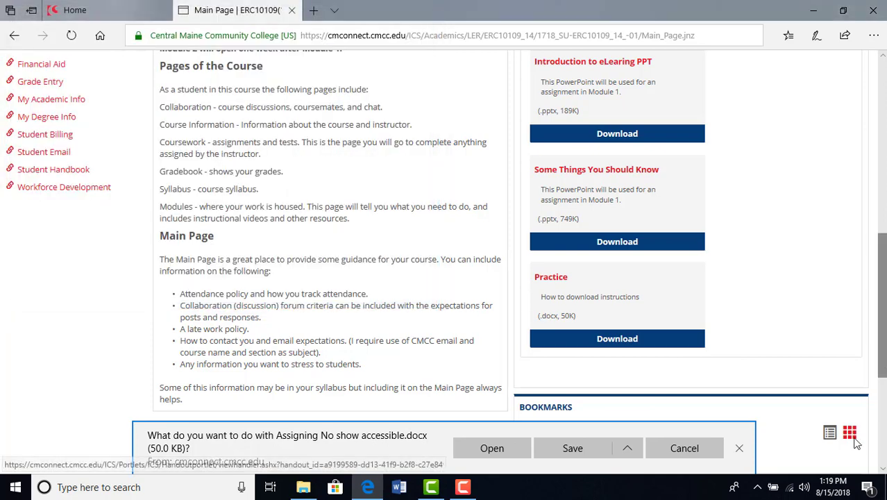
left_click(740, 450)
scroll(652, 402, "up", 10)
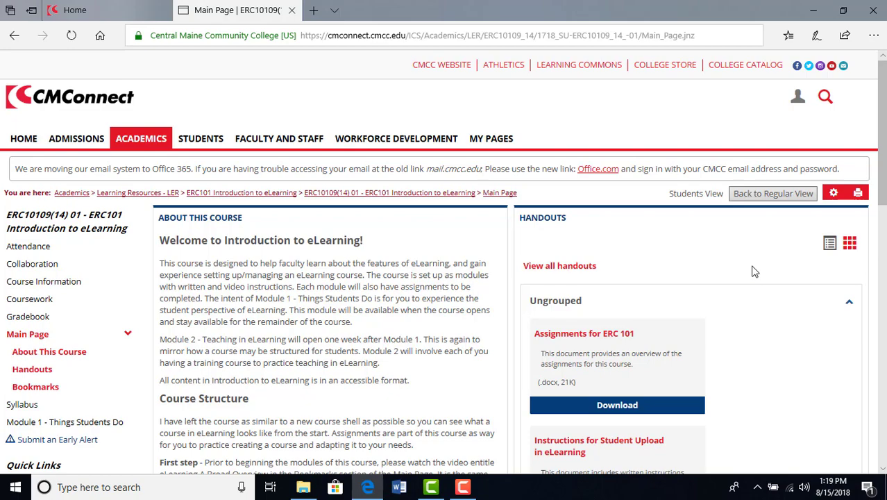
scroll(331, 375, "down", 6)
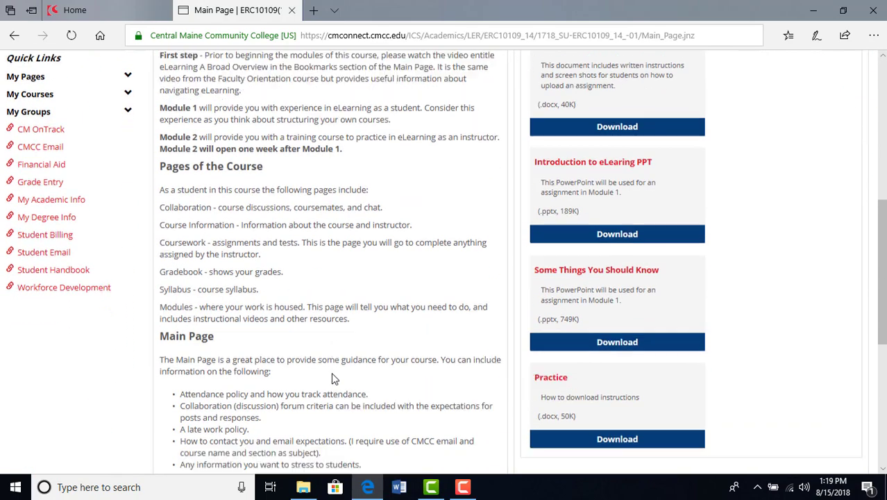
scroll(332, 374, "down", 3)
scroll(376, 407, "up", 7)
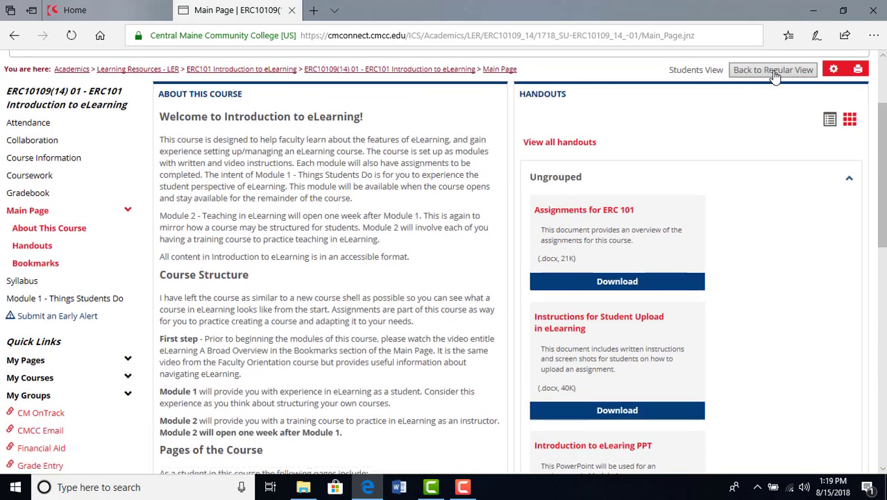
Step: Return from the Students view to the regular Faculty view and start a new bookmark in the Ungrouped set of Bookmarks
left_click(773, 70)
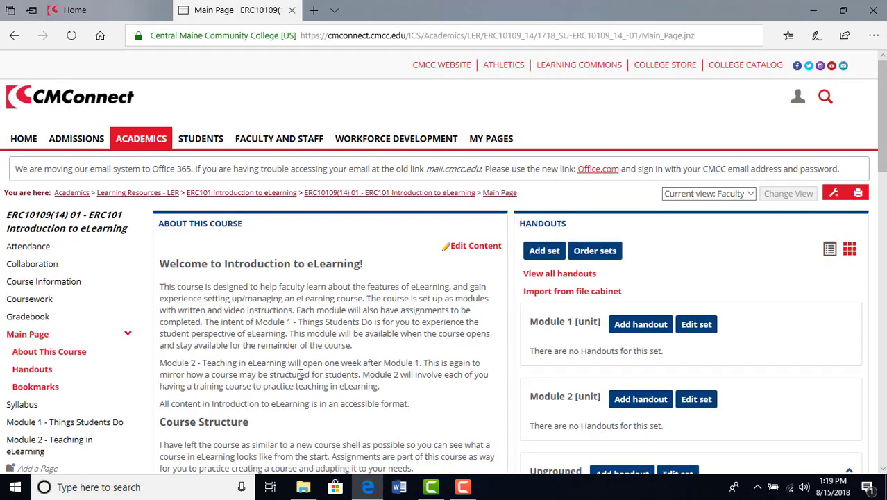
scroll(301, 375, "down", 13)
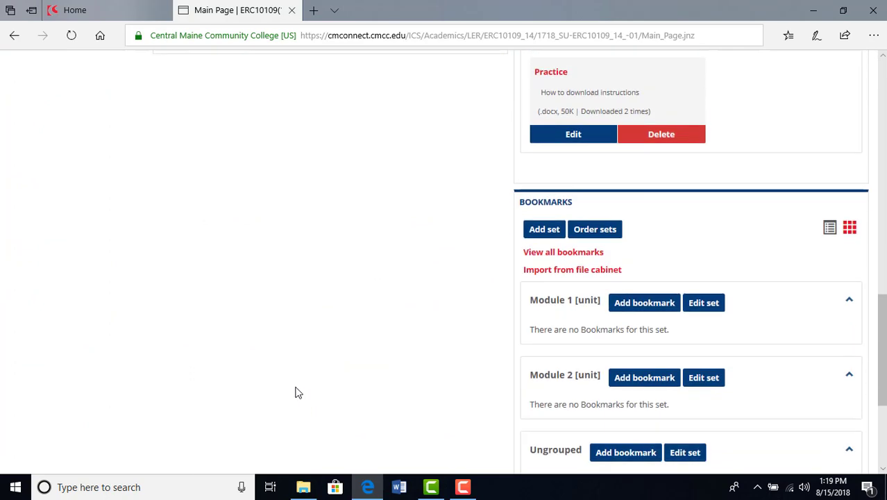
scroll(298, 388, "down", 2)
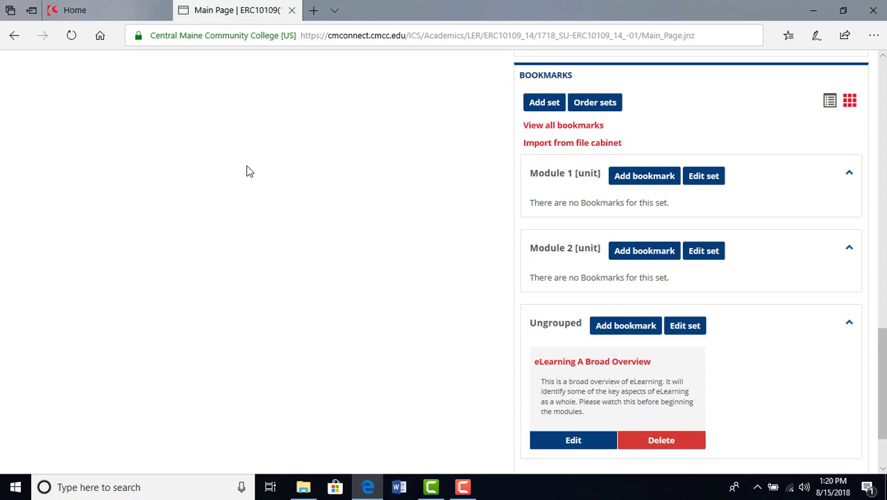
scroll(278, 336, "down", 1)
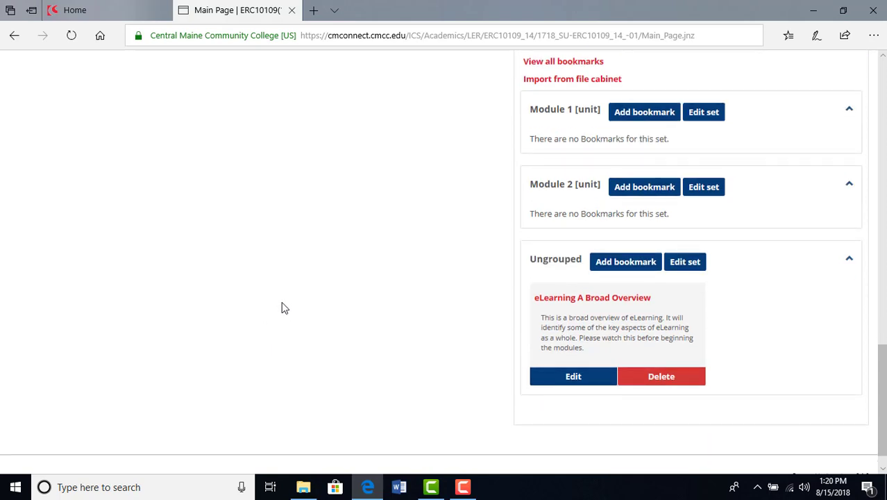
left_click(637, 266)
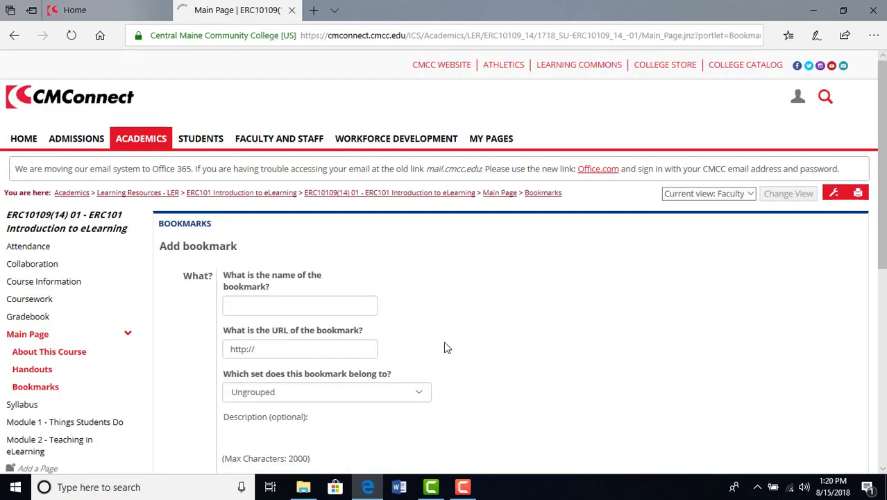
left_click(328, 306)
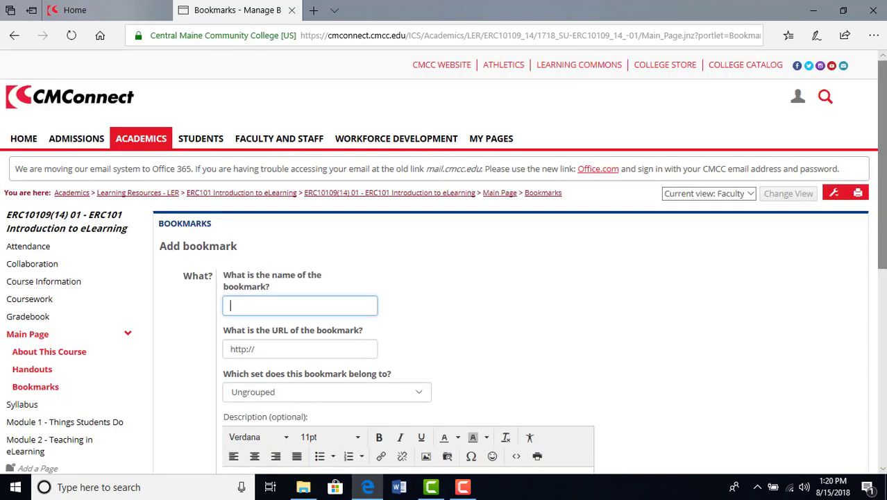
type("CMCC Website")
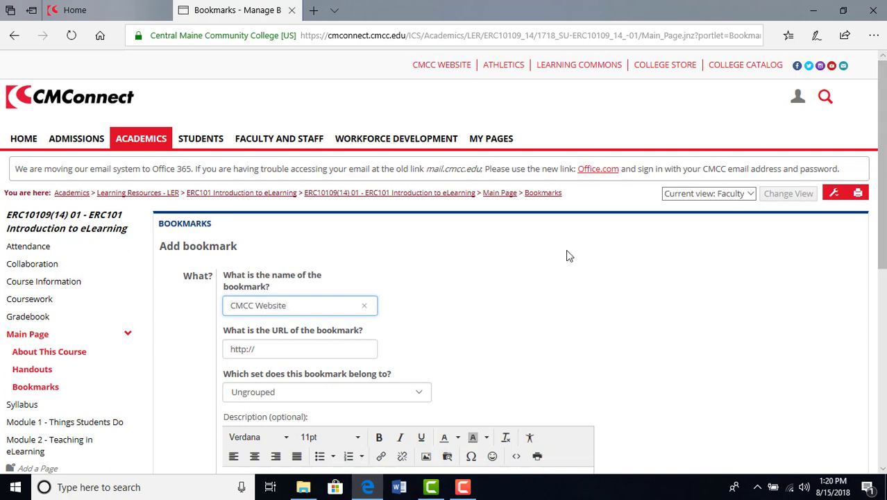
left_click(300, 342)
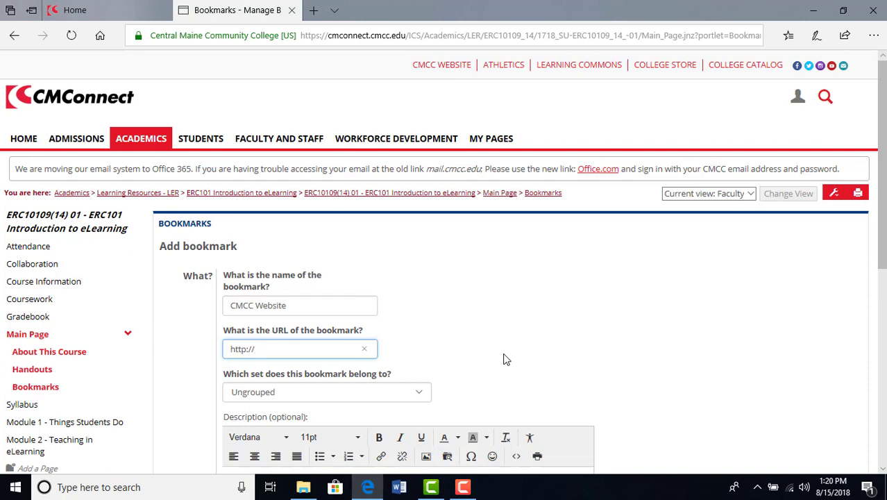
type("www.cmcc.edu")
left_click(523, 306)
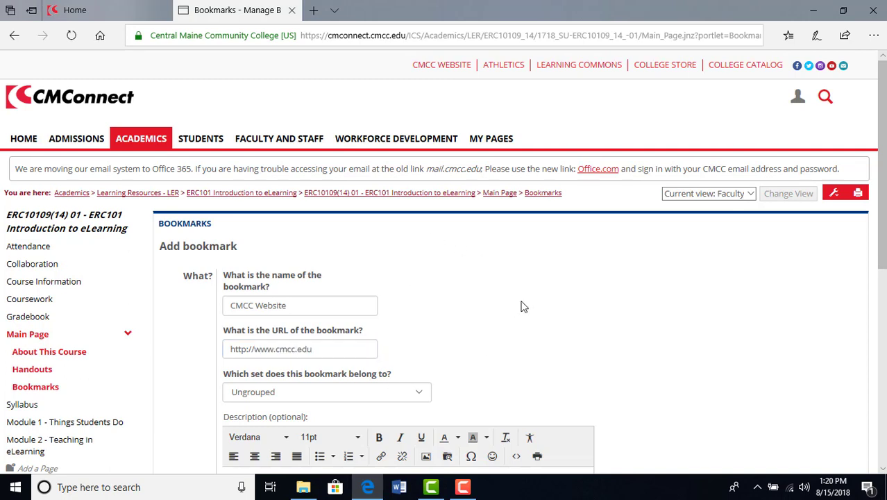
Step: Leave the description empty and save the bookmark in the Ungrouped set with immediate display and no end date
scroll(473, 344, "down", 2)
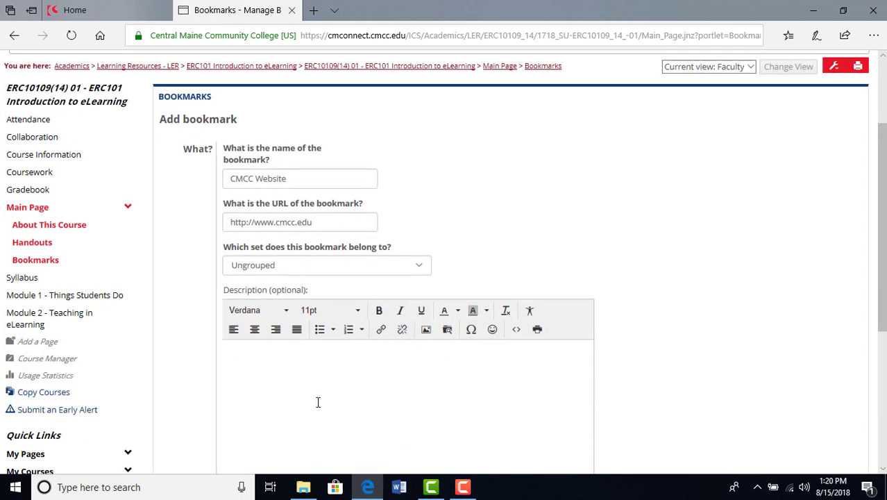
scroll(316, 396, "down", 1)
left_click(255, 289)
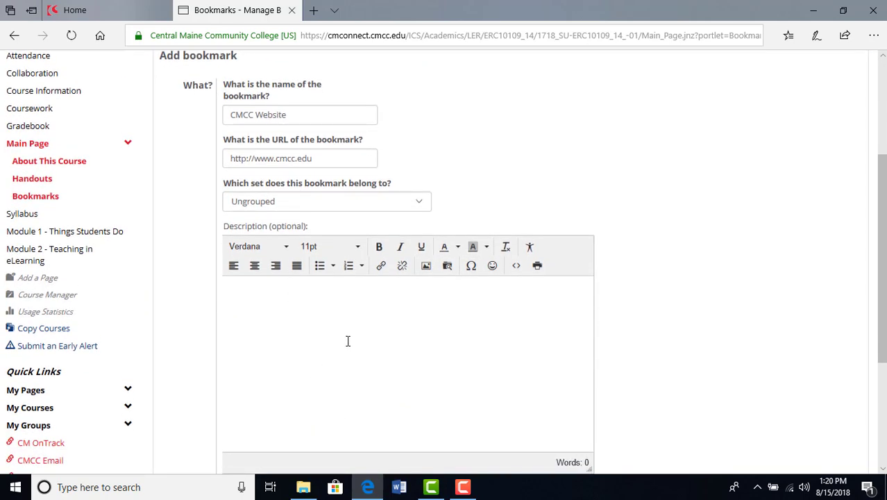
scroll(348, 341, "down", 3)
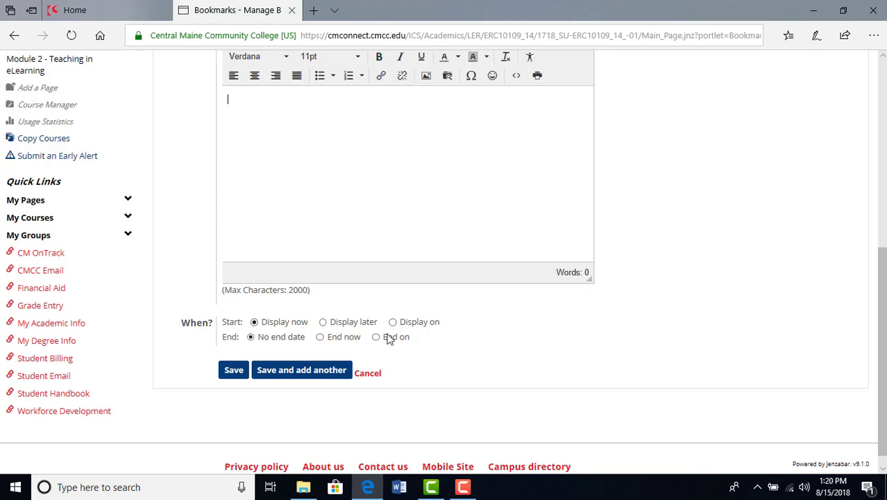
left_click(234, 370)
scroll(555, 361, "down", 3)
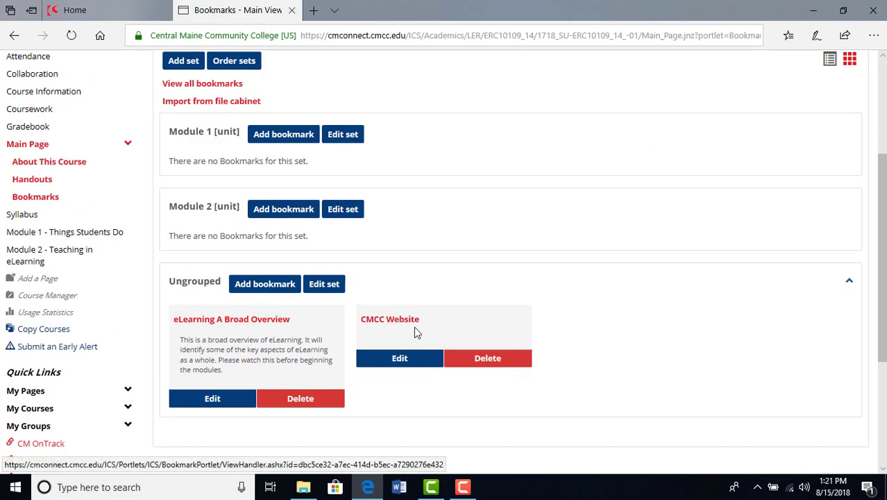
Step: Open the CMCC Website bookmark for editing, review its fields and display options, and cancel without changing anything
left_click(402, 359)
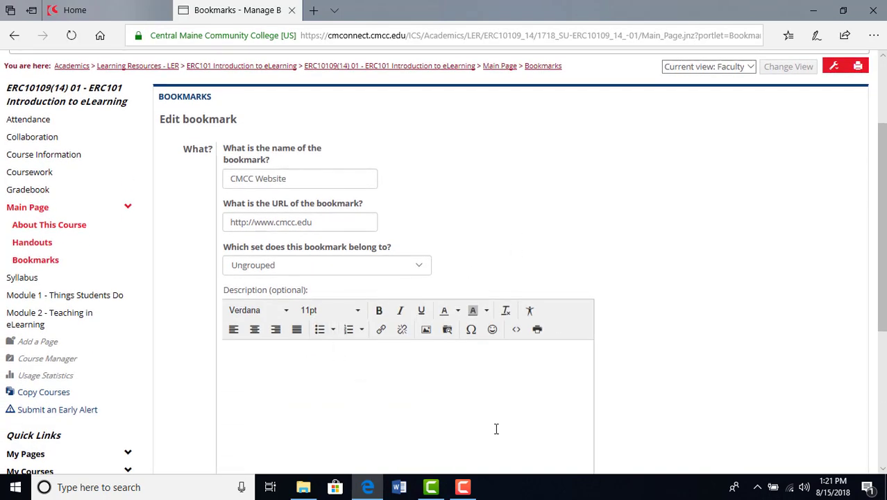
scroll(495, 428, "down", 3)
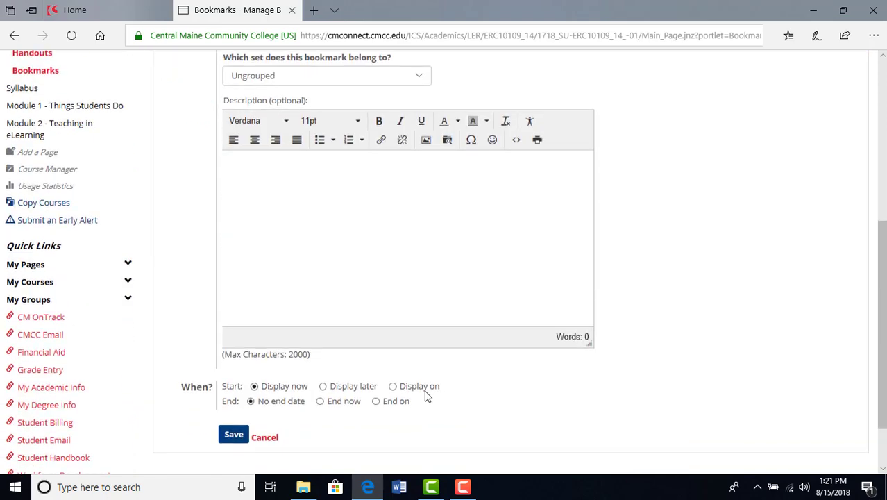
left_click(264, 437)
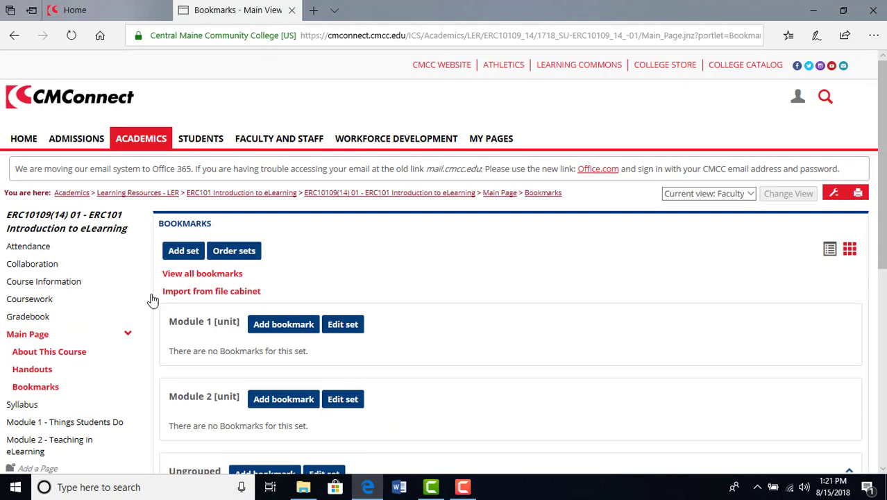
Step: Go back to the Main Page, open the About This Course section and switch its content to edit mode
left_click(499, 193)
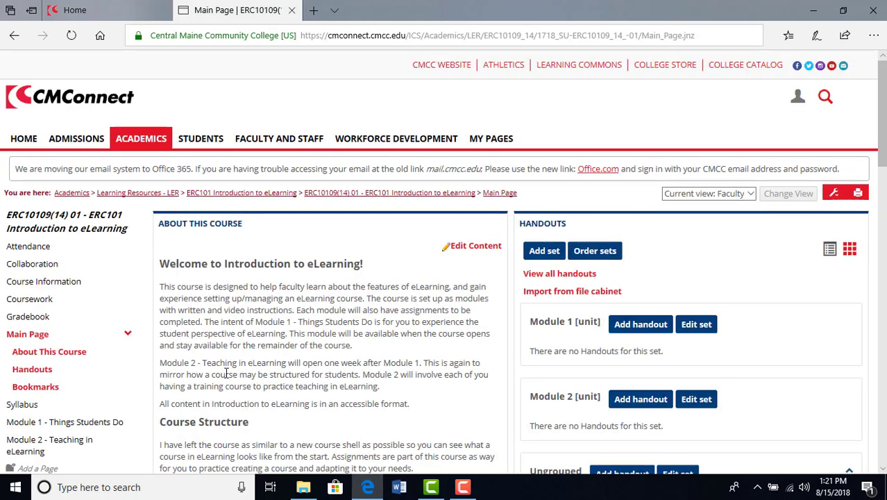
left_click(77, 356)
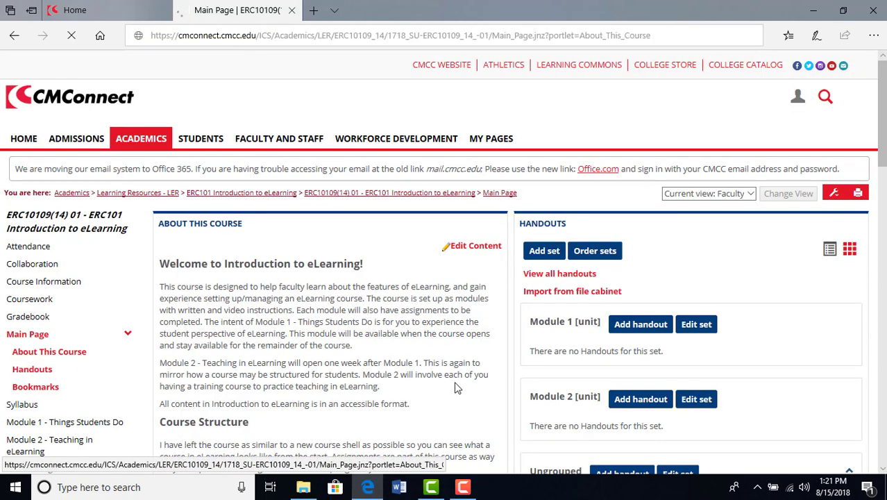
scroll(485, 350, "down", 6)
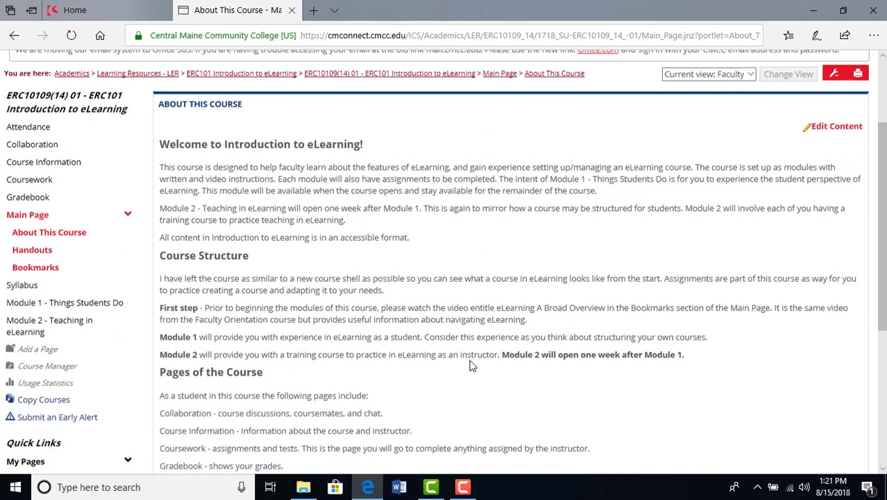
scroll(258, 361, "up", 6)
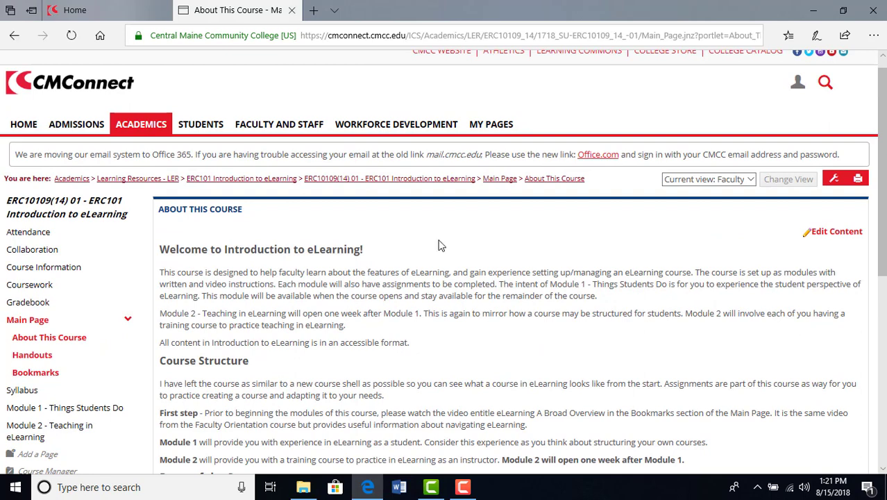
left_click(832, 231)
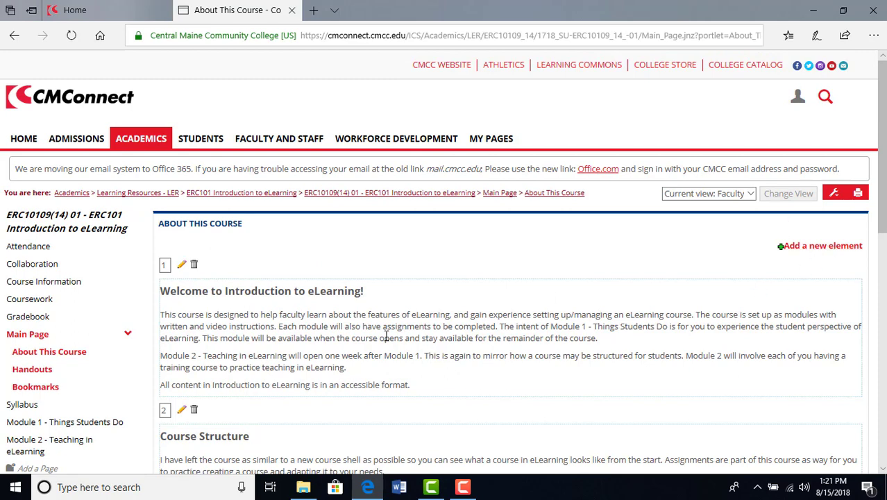
Step: Review the existing content elements, start a new element, and give it a displayed header reading "Handouts and Bookmarks"
scroll(416, 349, "down", 2)
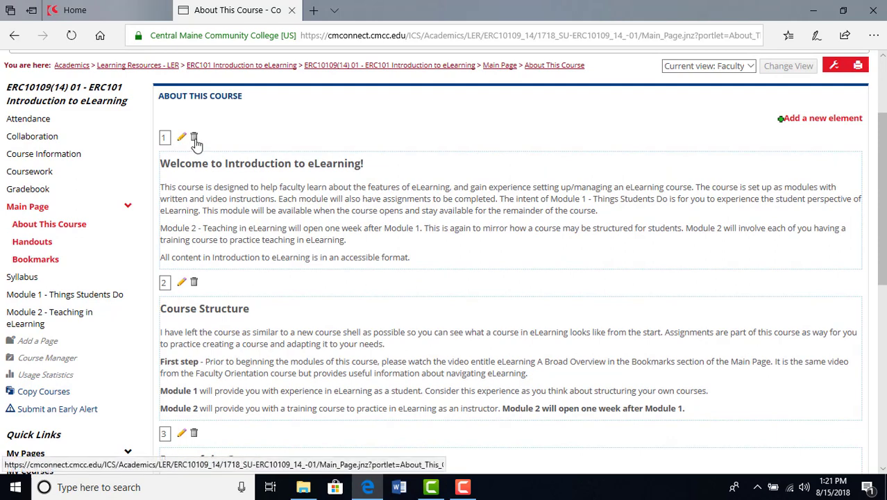
scroll(267, 220, "down", 1)
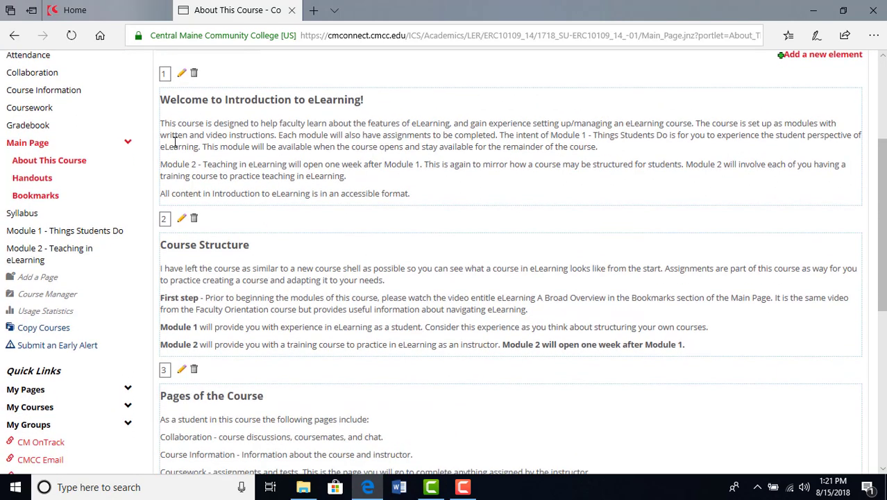
scroll(229, 305, "down", 3)
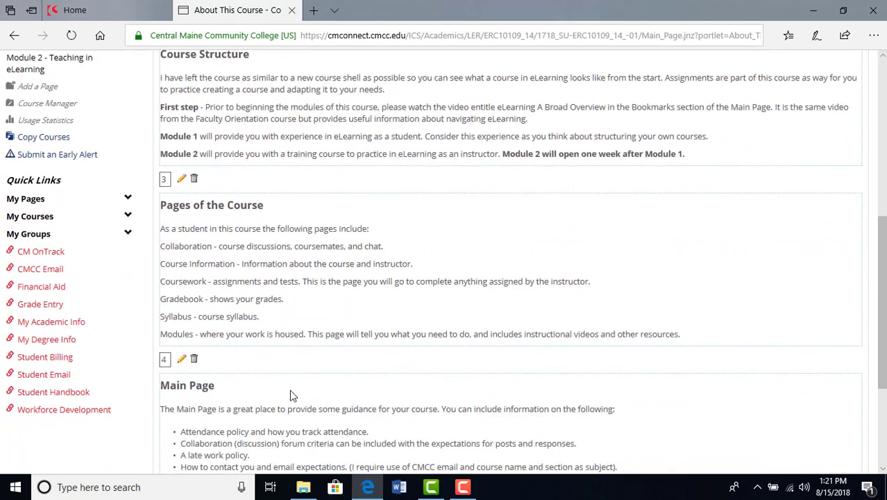
scroll(291, 395, "down", 3)
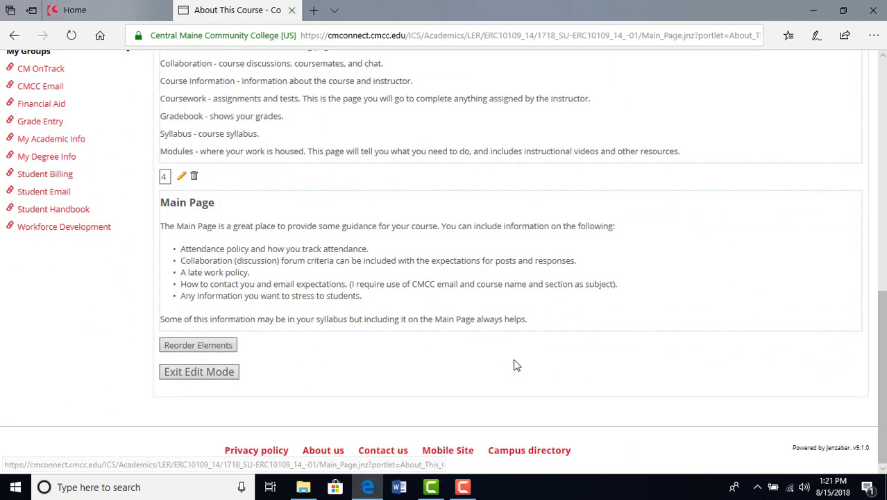
scroll(517, 363, "up", 8)
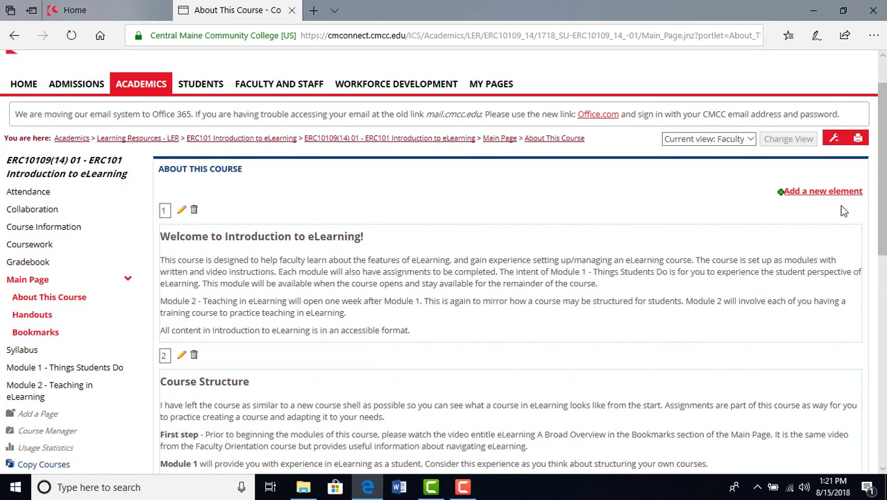
left_click(821, 193)
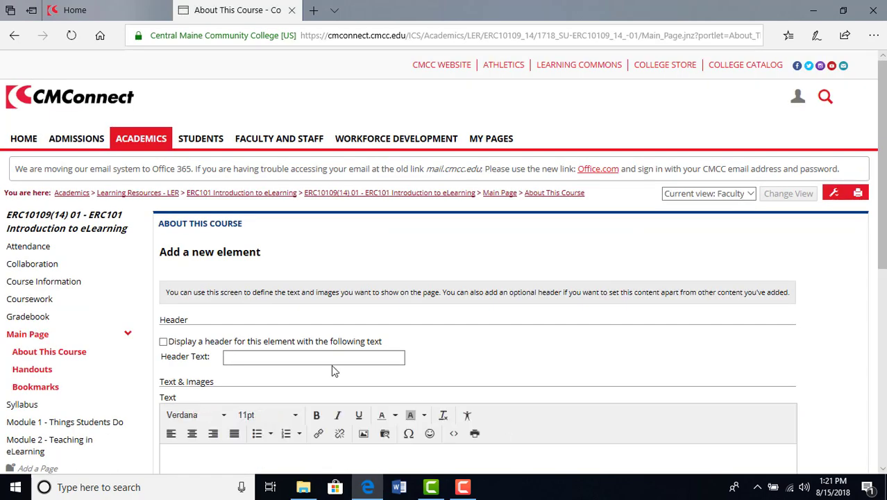
scroll(360, 317, "down", 1)
left_click(176, 273)
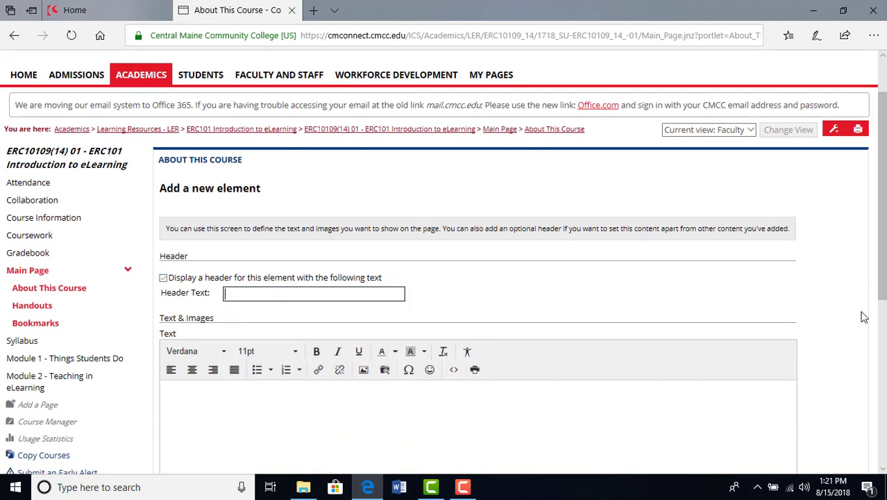
type("Handouts and Book")
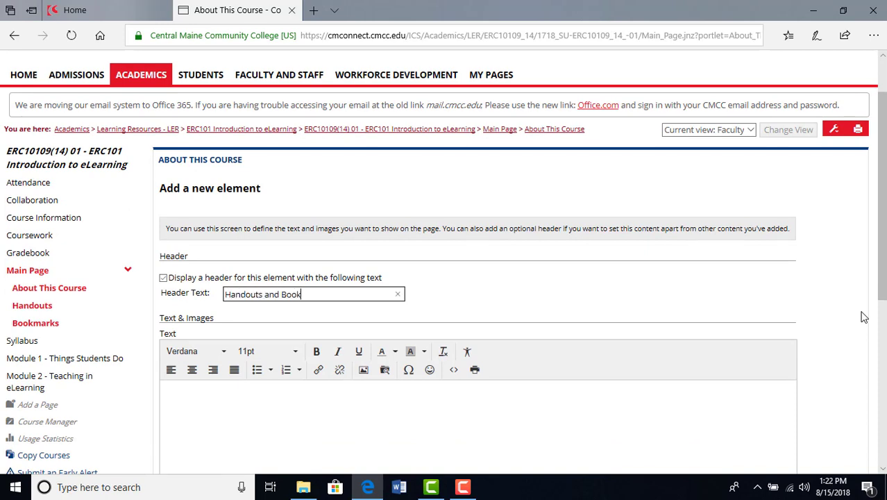
type("marks")
left_click(475, 303)
scroll(472, 277, "down", 2)
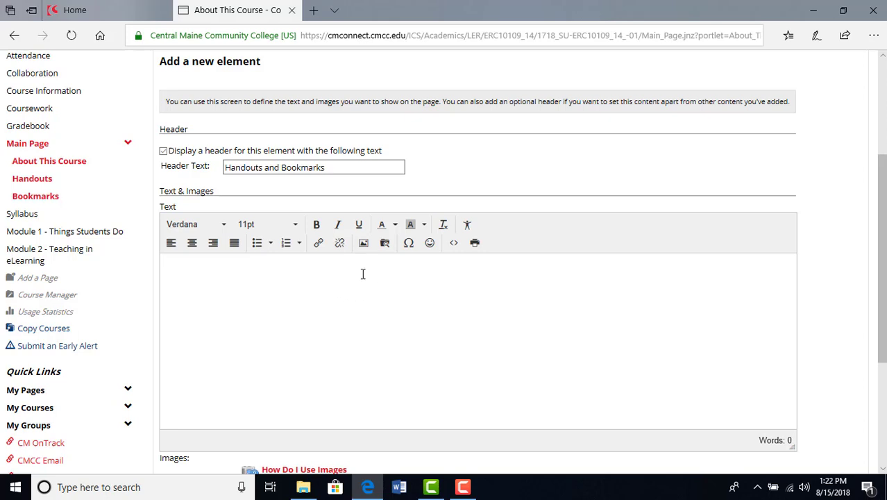
left_click(319, 245)
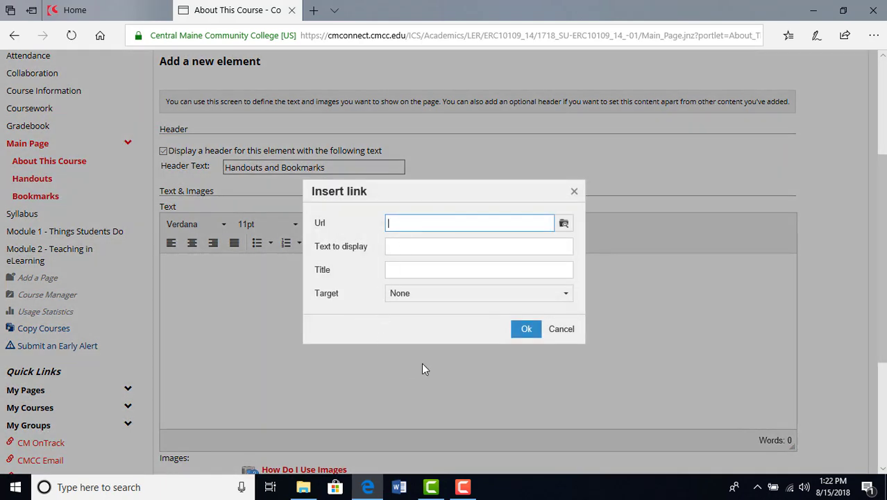
type("www")
type(".cmcc.edu")
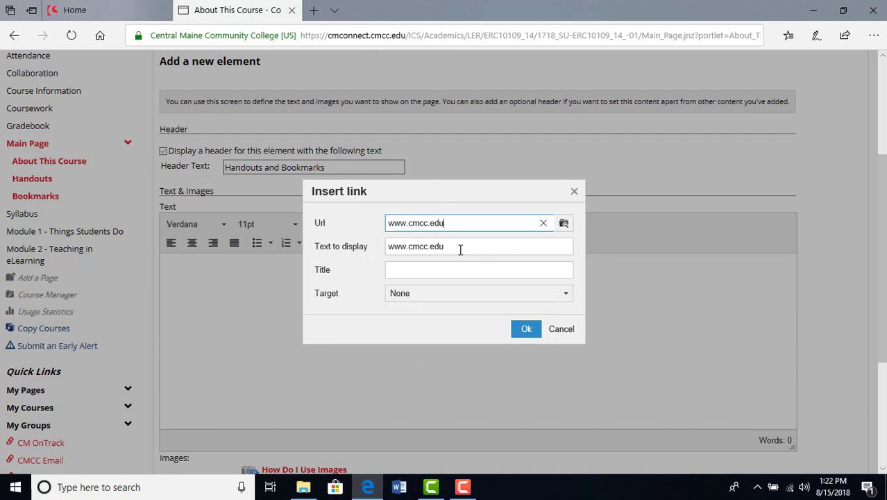
key("Tab")
type("CM")
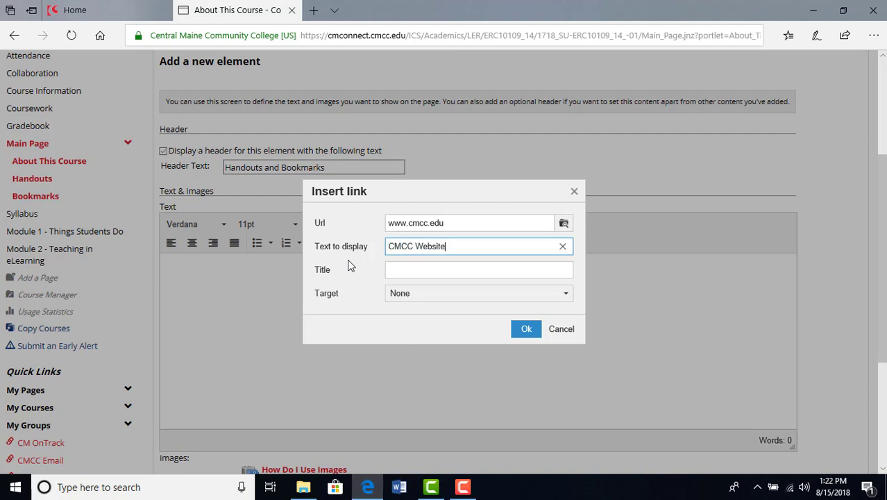
left_click(467, 298)
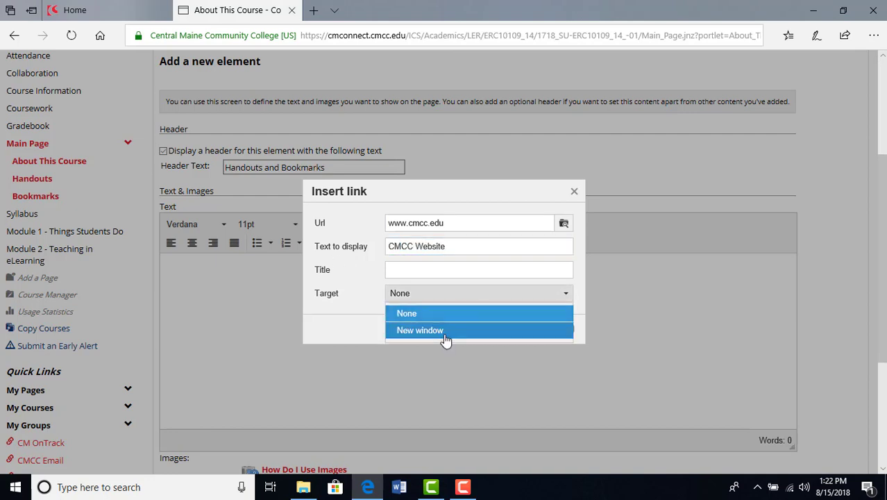
left_click(420, 331)
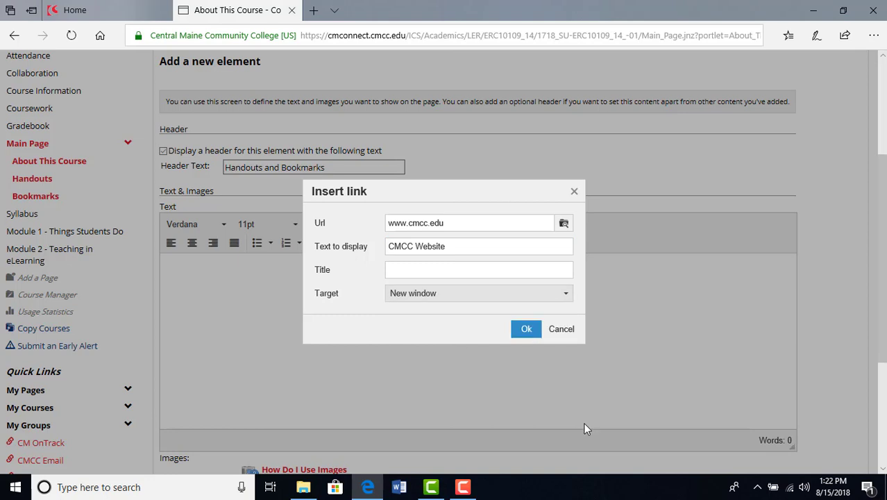
left_click(526, 330)
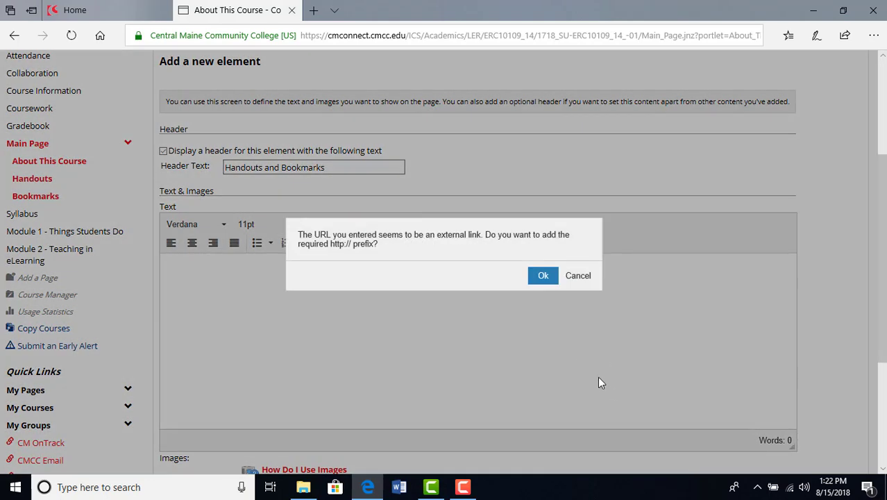
left_click(541, 277)
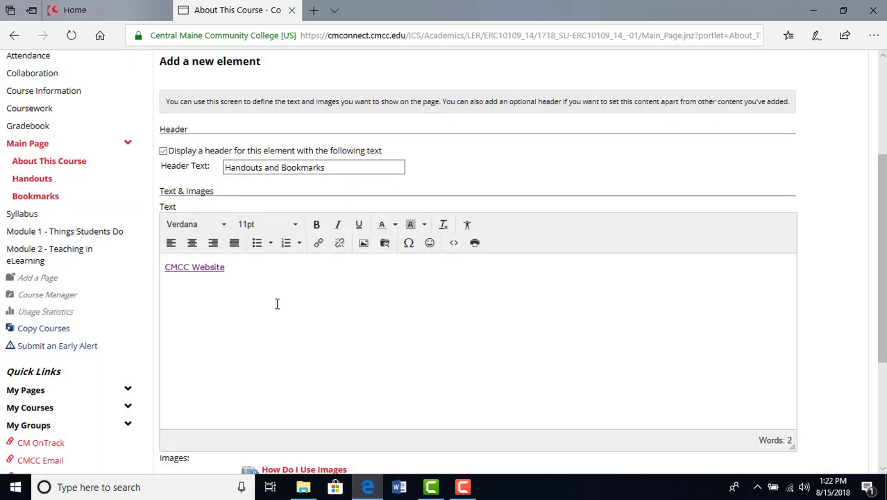
Step: Review the link settings of the CMCC Website link and cancel without changing anything
triple_click(234, 267)
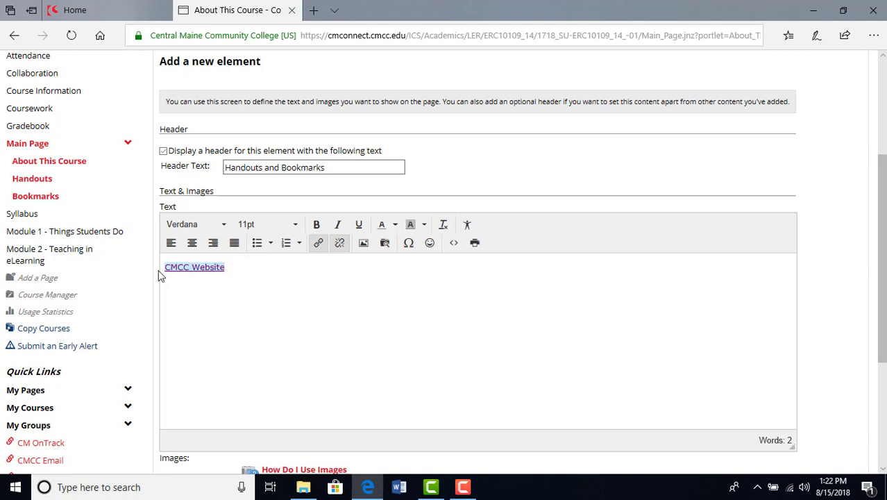
left_click(318, 244)
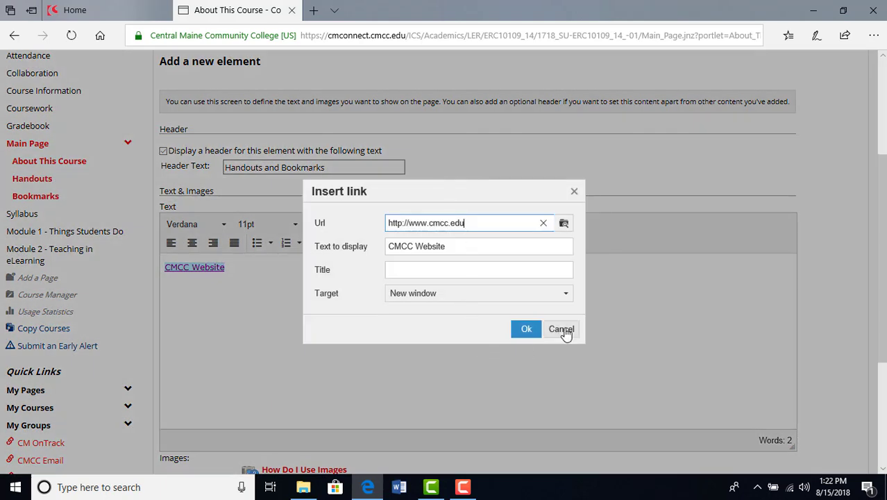
left_click(562, 330)
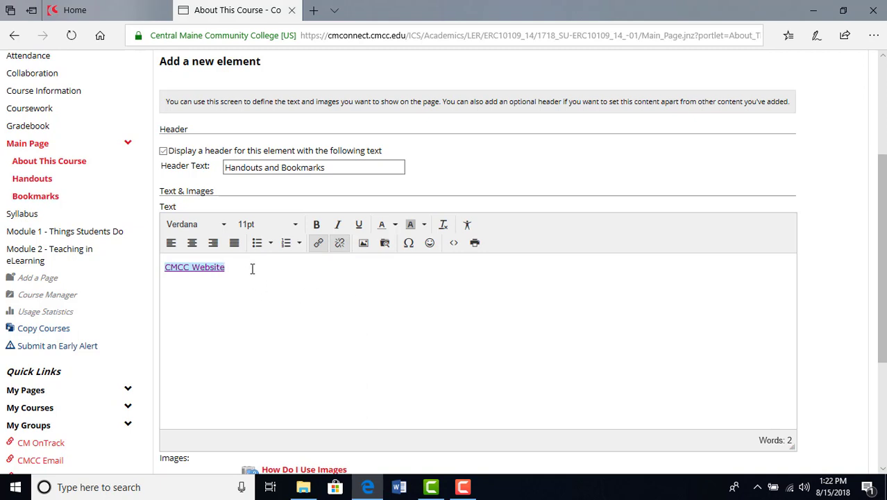
Step: Start a new line below the CMCC Website link, then view the image insertion options and cancel them
key("Right")
key("Return")
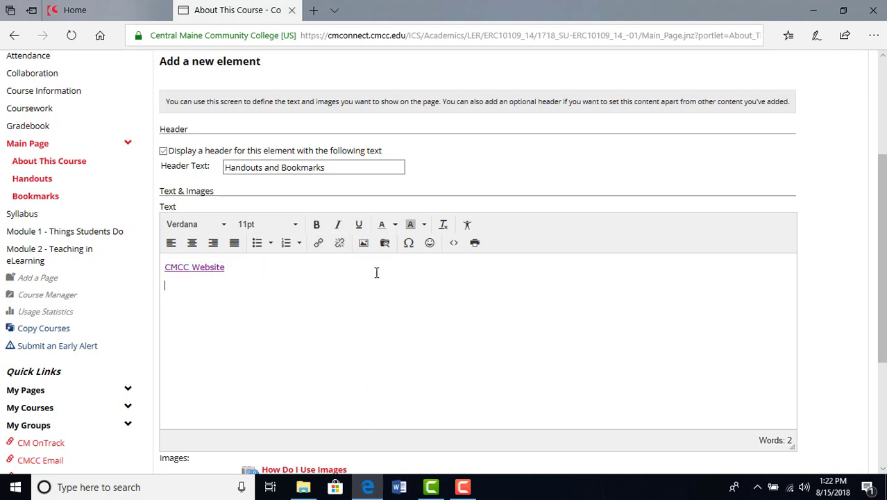
left_click(363, 242)
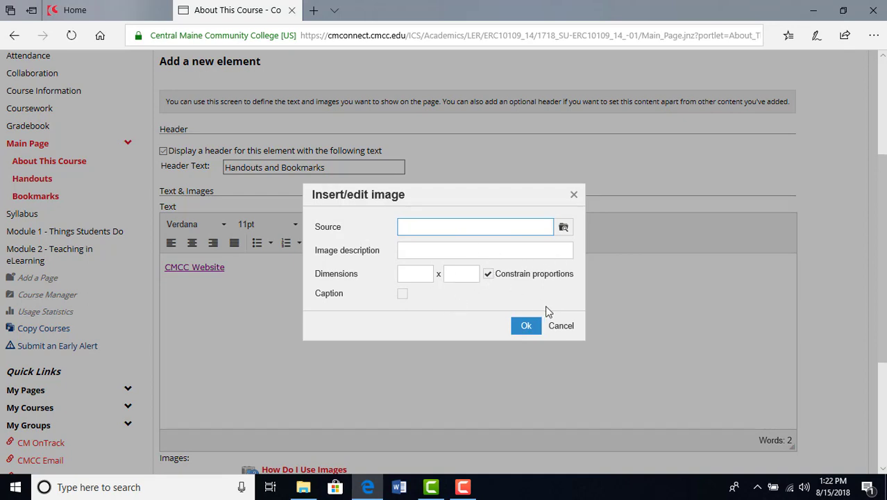
left_click(564, 326)
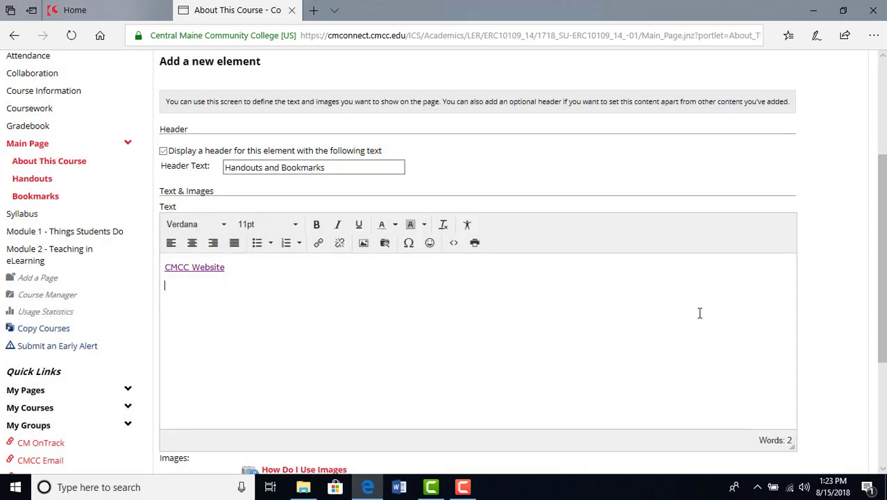
Step: Upload "Assigning No show accessible" from the Desktop to the file manager, overwriting the existing copy, and insert it into the element's text
left_click(388, 248)
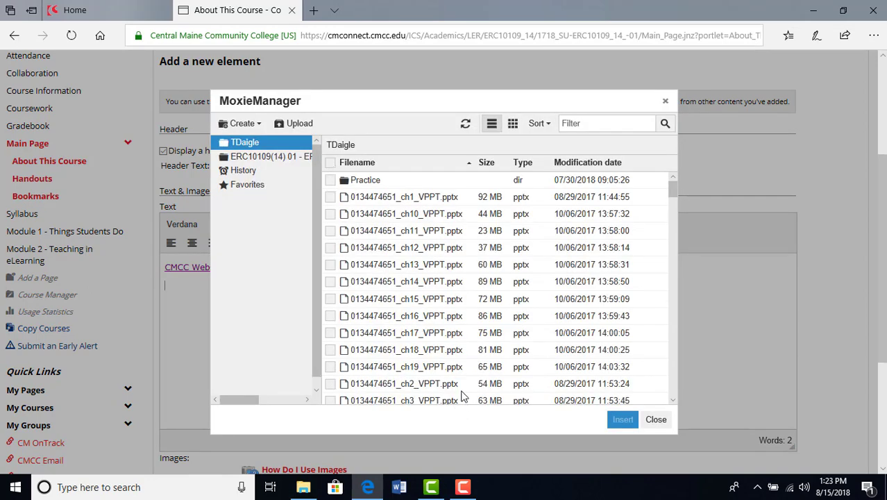
left_click(300, 124)
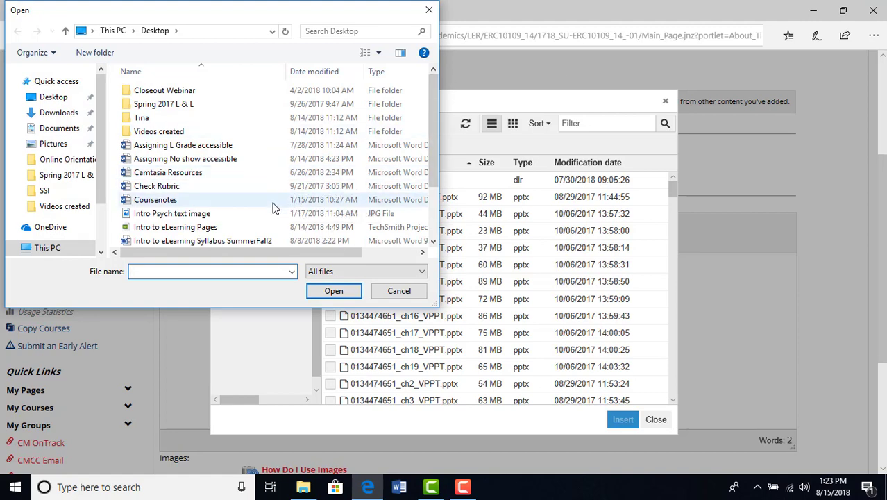
left_click(215, 159)
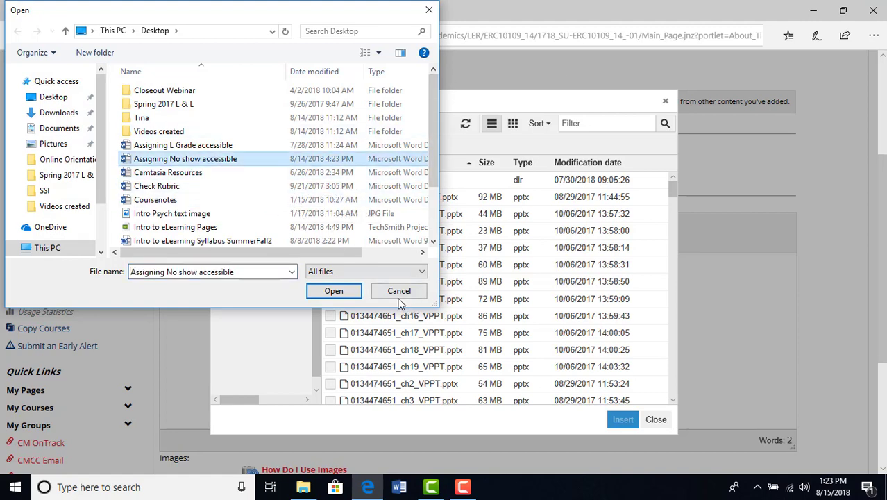
left_click(349, 291)
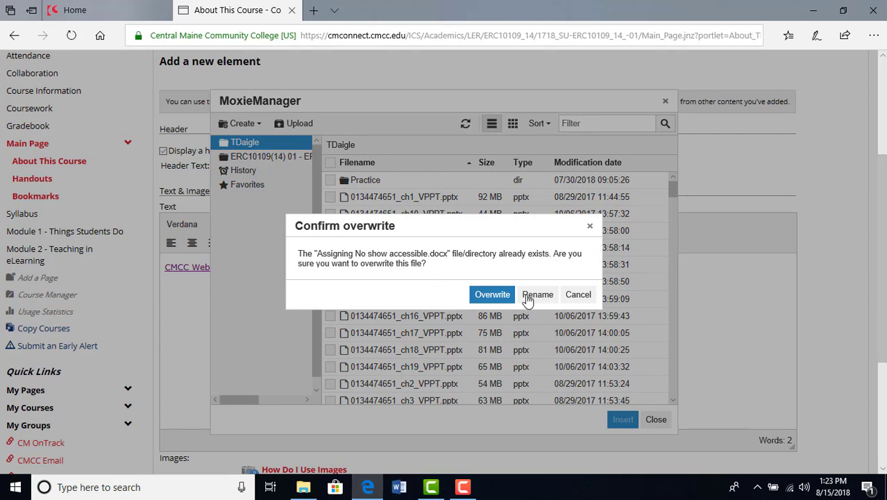
left_click(494, 295)
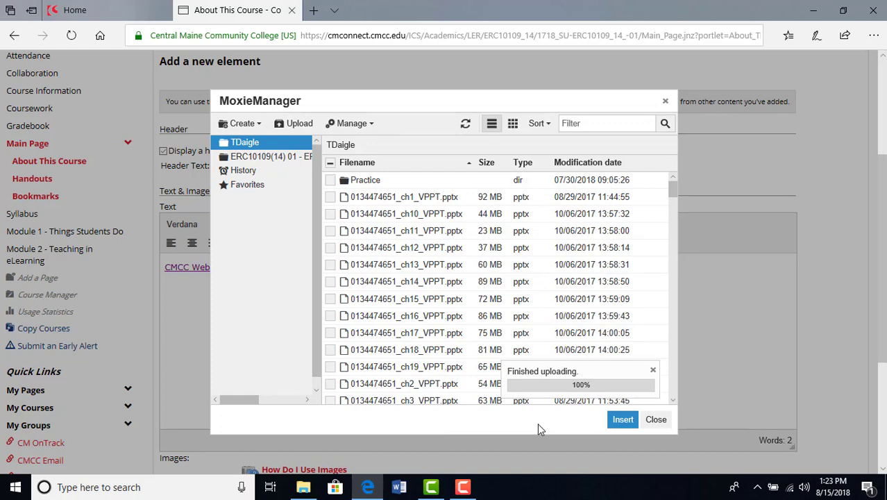
left_click_drag(571, 371, 504, 375)
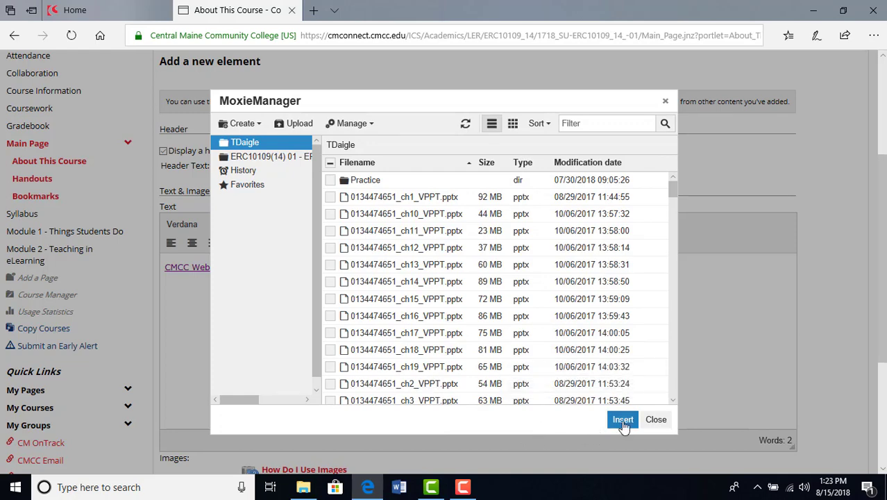
left_click(623, 421)
Step: Select the Assigning No show accessible.docx link to check its link settings, and save the new element
triple_click(303, 285)
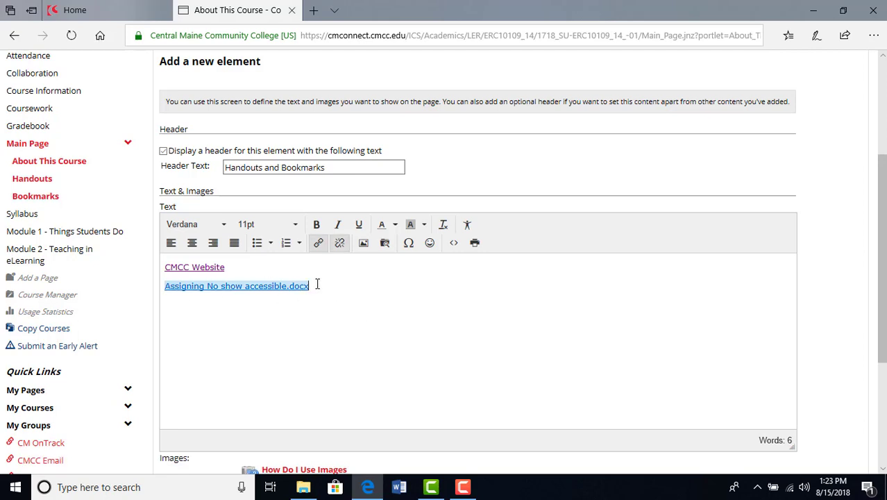
left_click(319, 244)
scroll(379, 346, "down", 1)
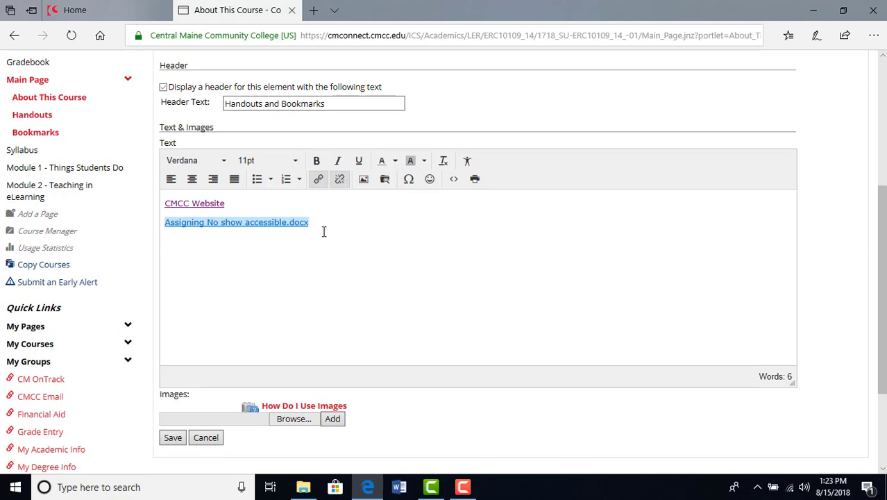
scroll(382, 316, "down", 1)
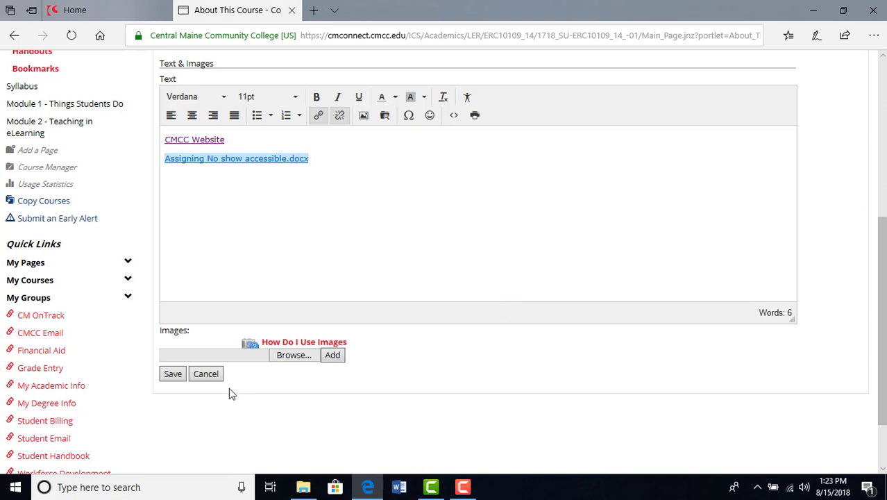
left_click(169, 374)
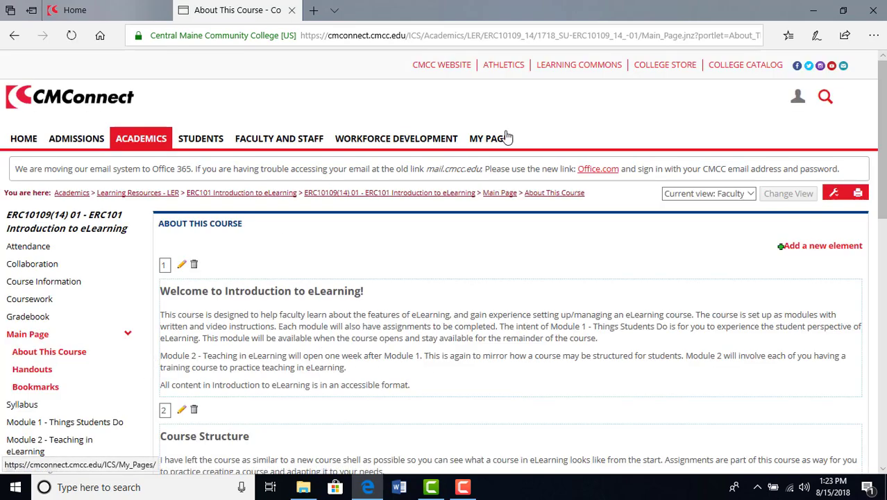
Step: Return to the About This Course view, test the CMCC Website link under Handouts and Bookmarks, and close the opened website
left_click(558, 193)
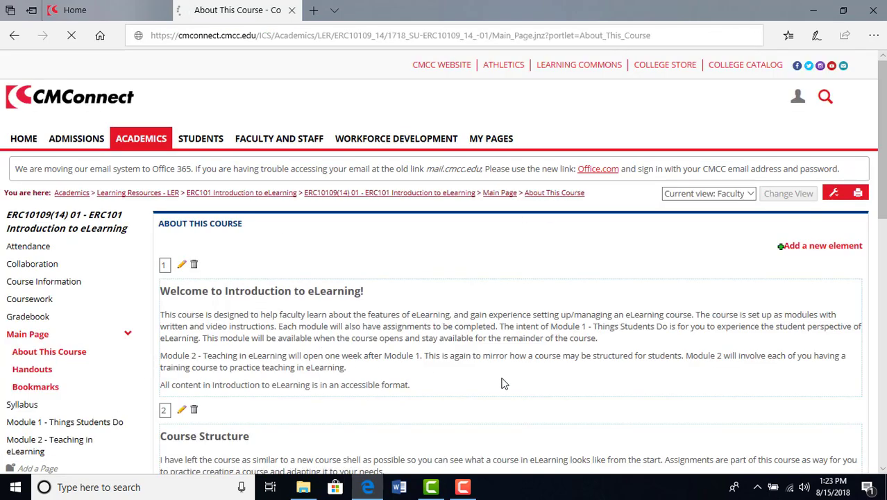
scroll(437, 371, "down", 7)
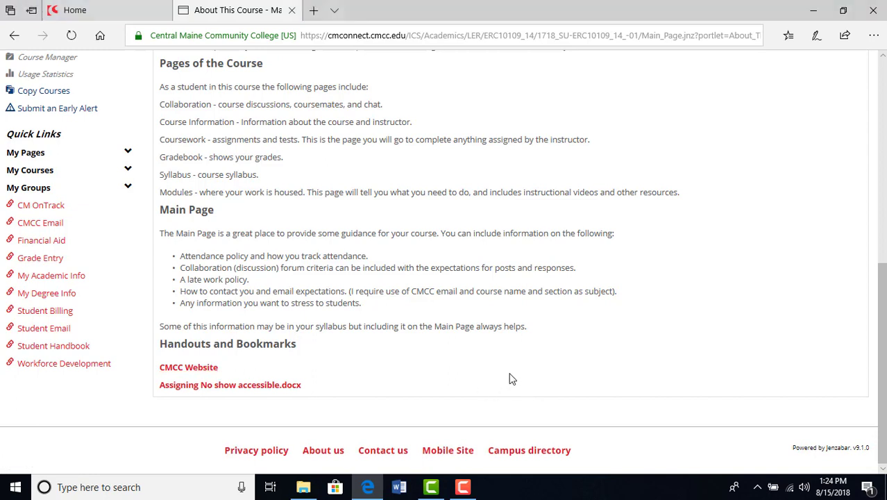
left_click(202, 369)
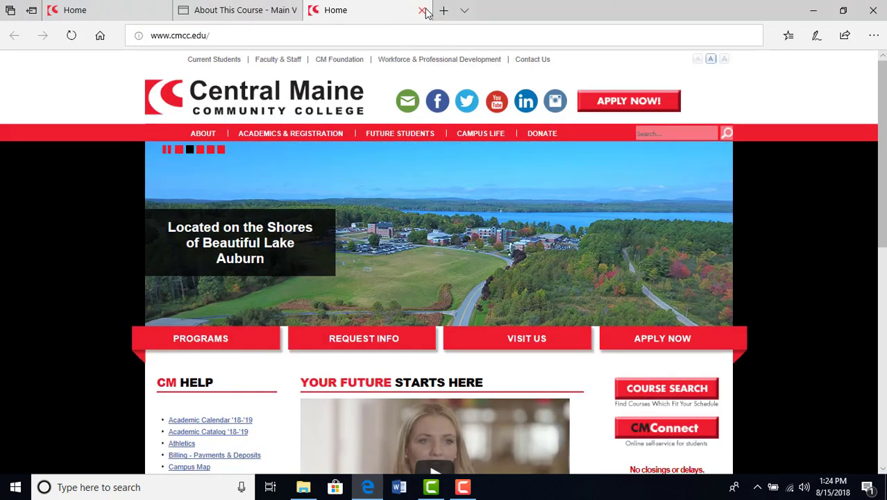
left_click(421, 11)
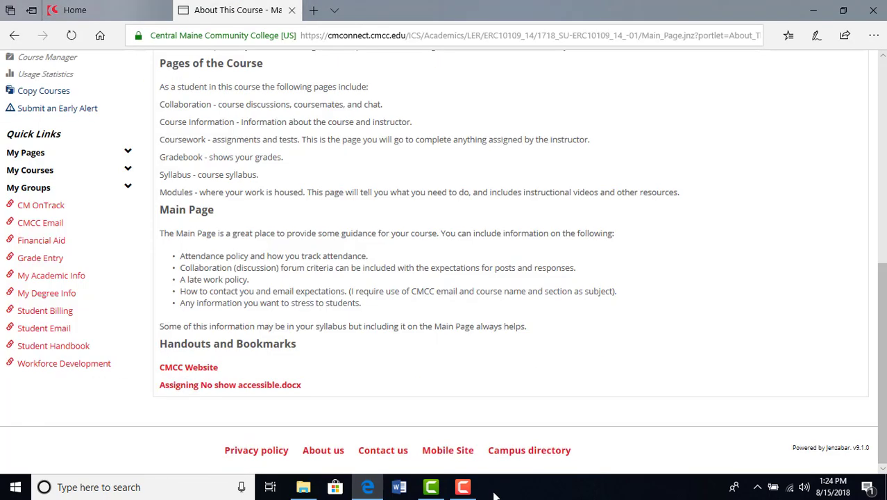
Step: Test the Assigning No show accessible.docx link, view the download's save options, and dismiss the download without saving
left_click(261, 386)
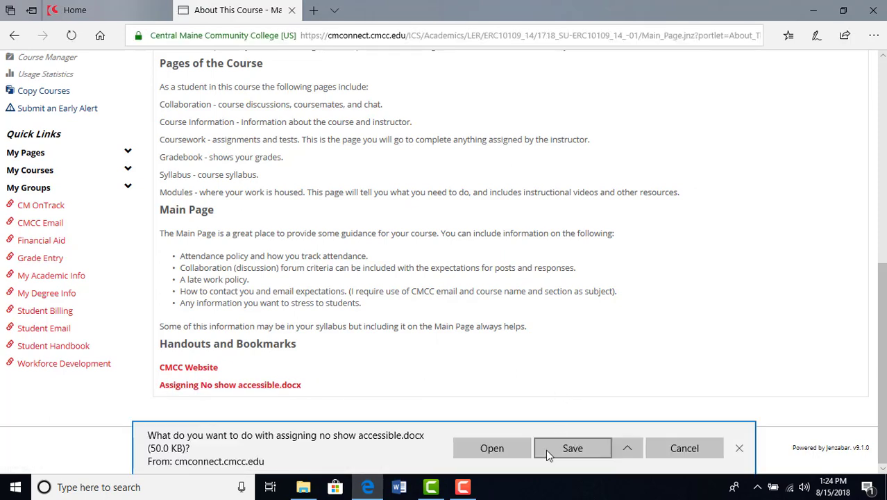
left_click(624, 447)
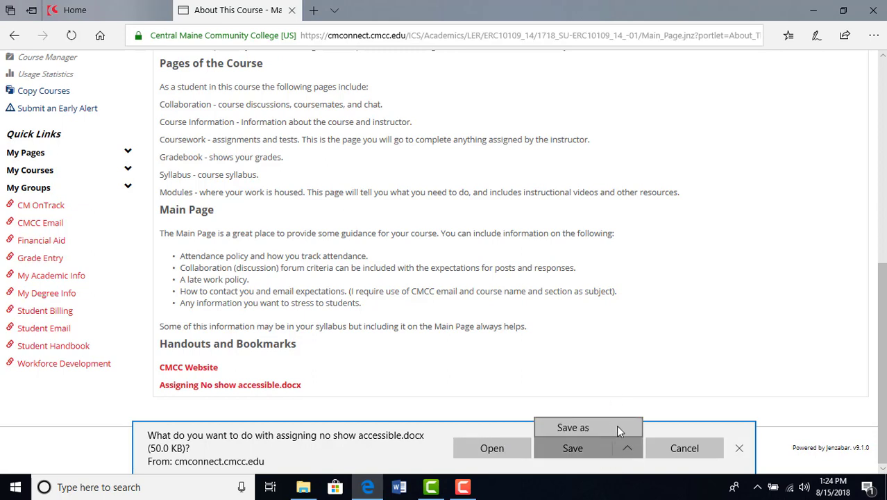
left_click(696, 356)
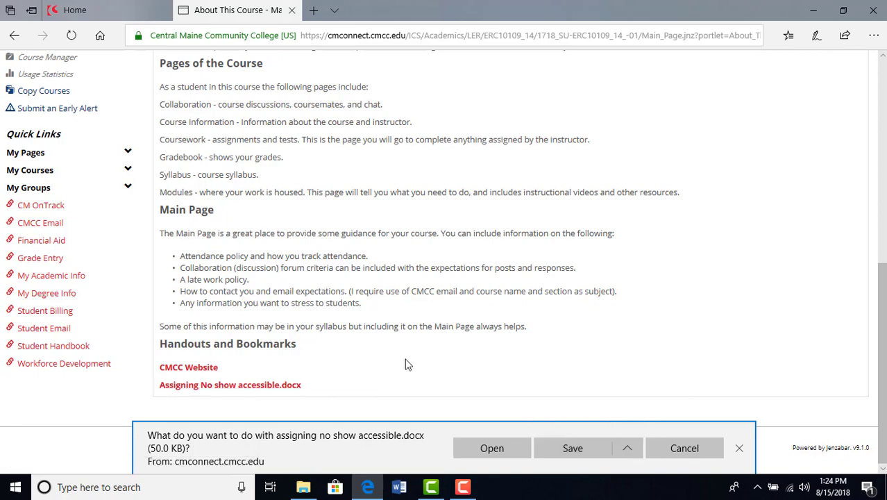
left_click(738, 447)
Step: Review the Handouts and Bookmarks heading and its two links on the About This Course page, and return to the page's beginning
scroll(275, 275, "up", 4)
scroll(297, 372, "down", 5)
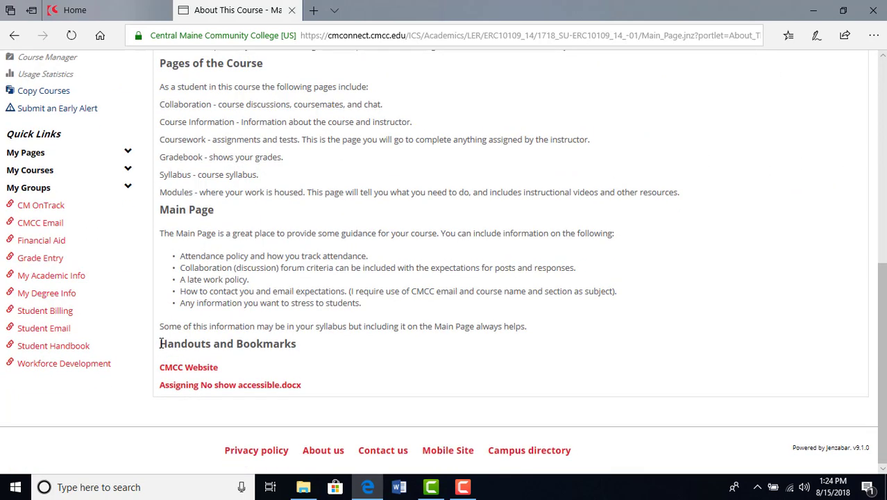
left_click_drag(166, 343, 313, 343)
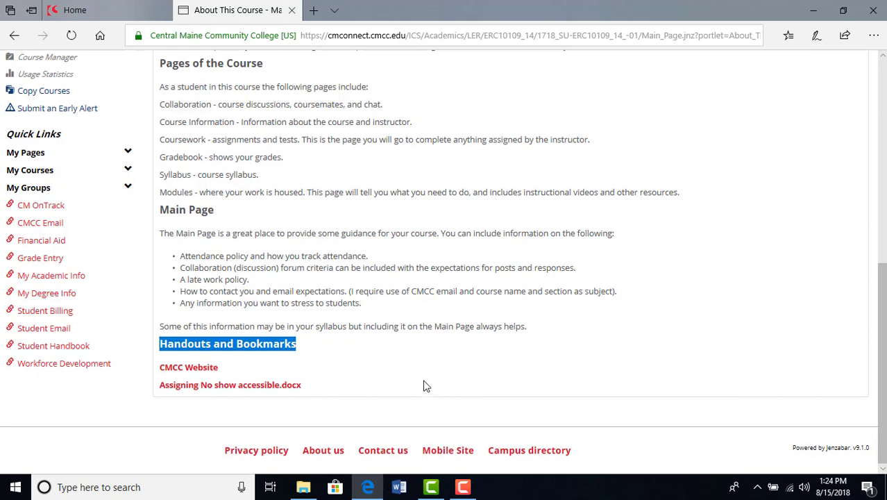
left_click(444, 369)
scroll(522, 392, "up", 2)
scroll(521, 393, "up", 4)
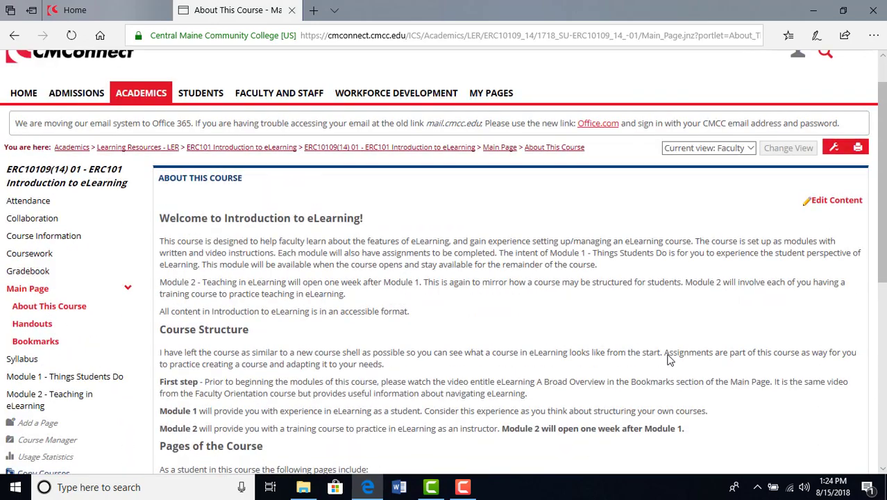